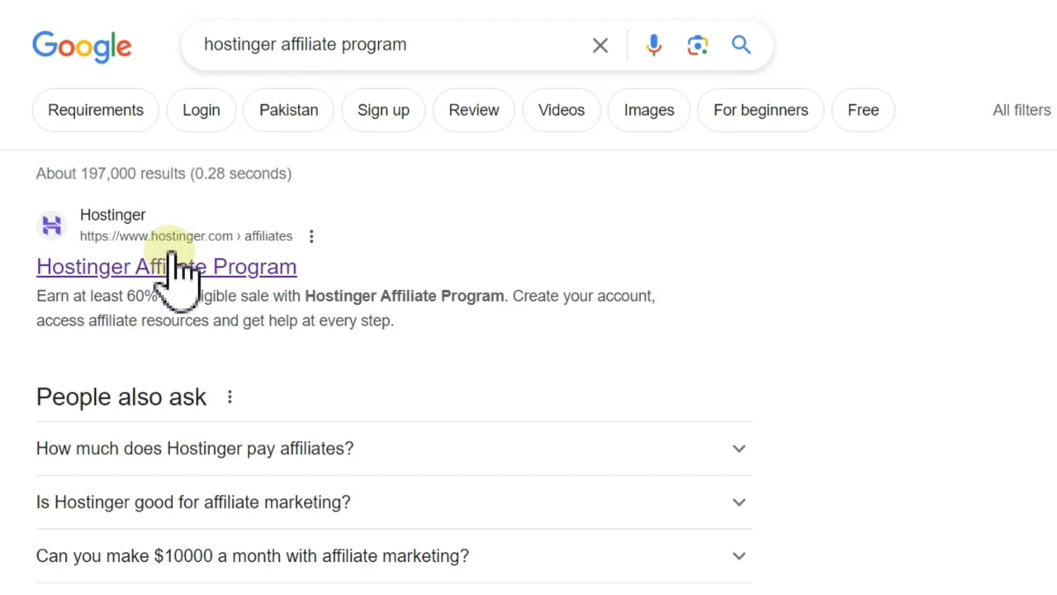
Open the Hostinger Affiliate Program sign-up form and examine its Company / Name and Website fields.
{"action": "left_click", "coordinate": [172, 264]}
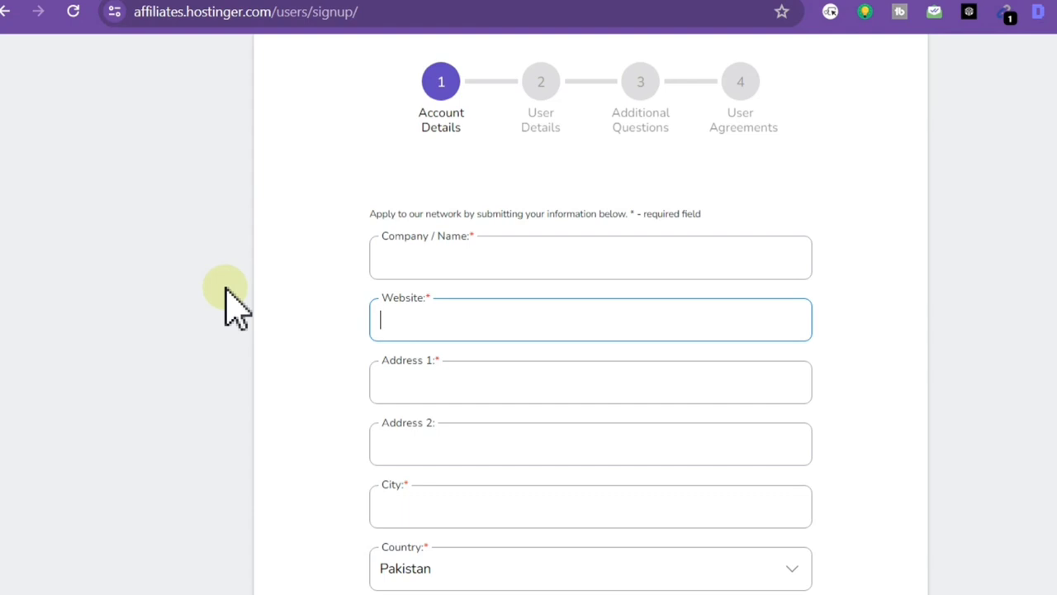
{"action": "left_click", "coordinate": [537, 276]}
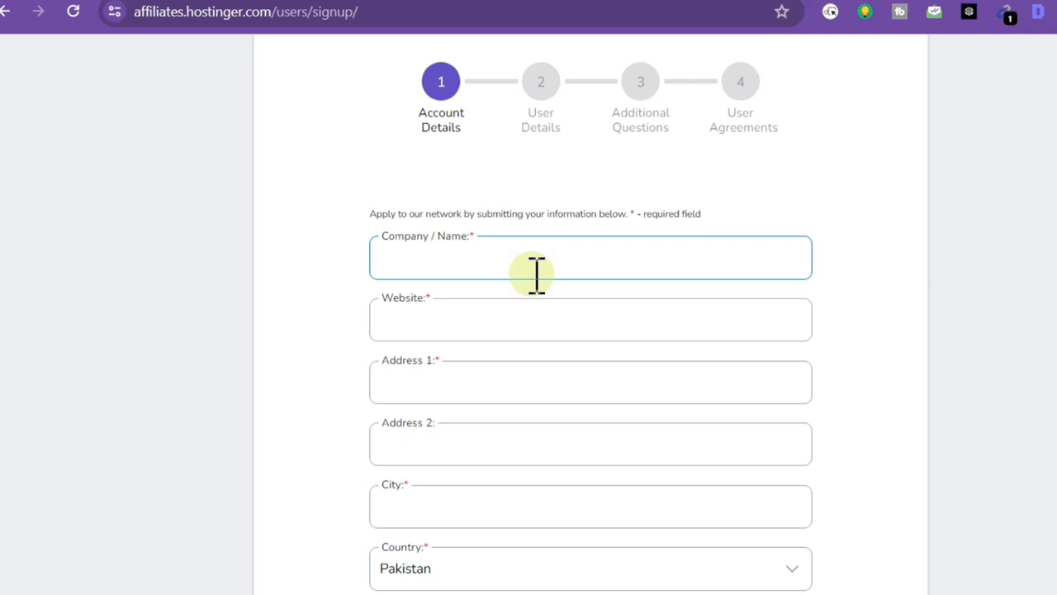
{"action": "left_click", "coordinate": [520, 304]}
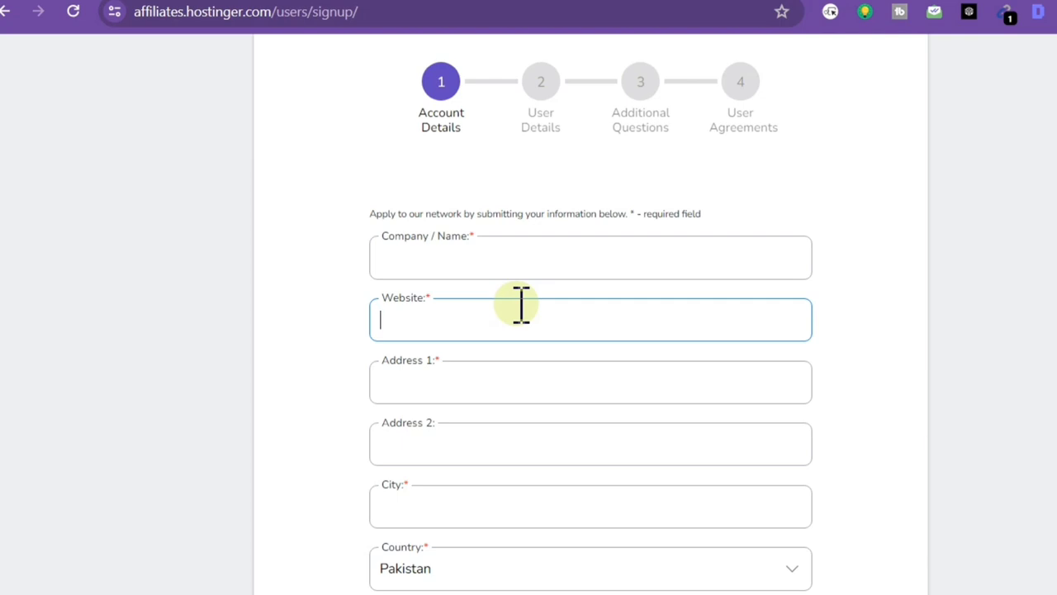
{"action": "left_click", "coordinate": [466, 258]}
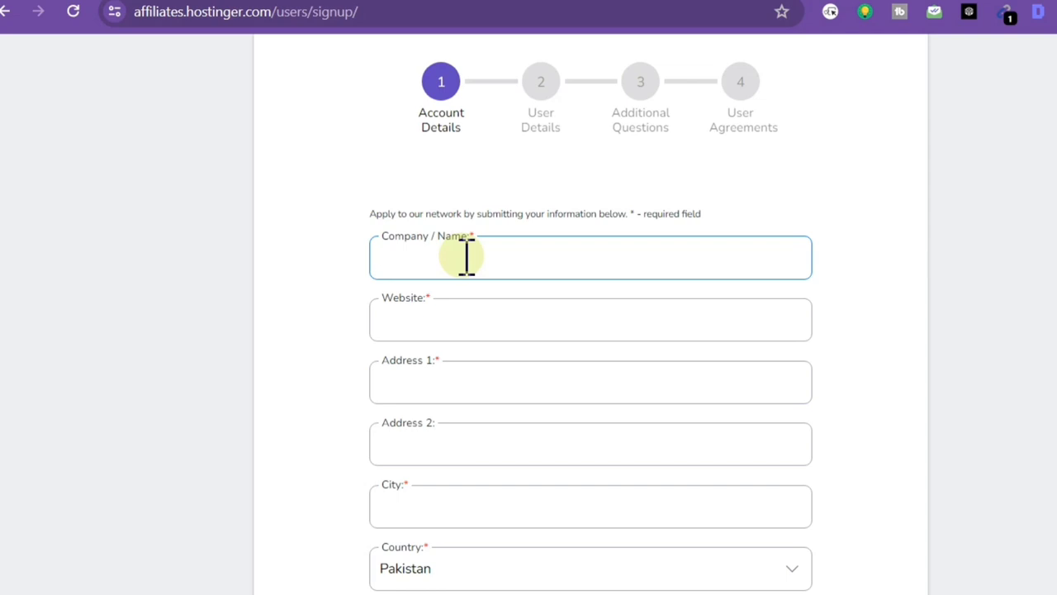
{"action": "left_click", "coordinate": [424, 318]}
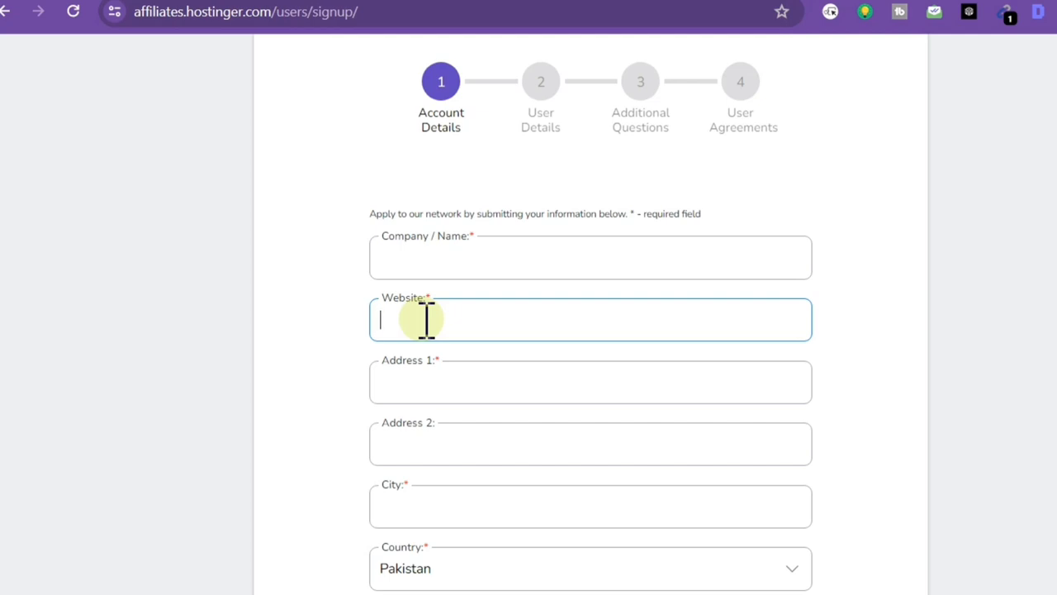
{"action": "left_click", "coordinate": [416, 269]}
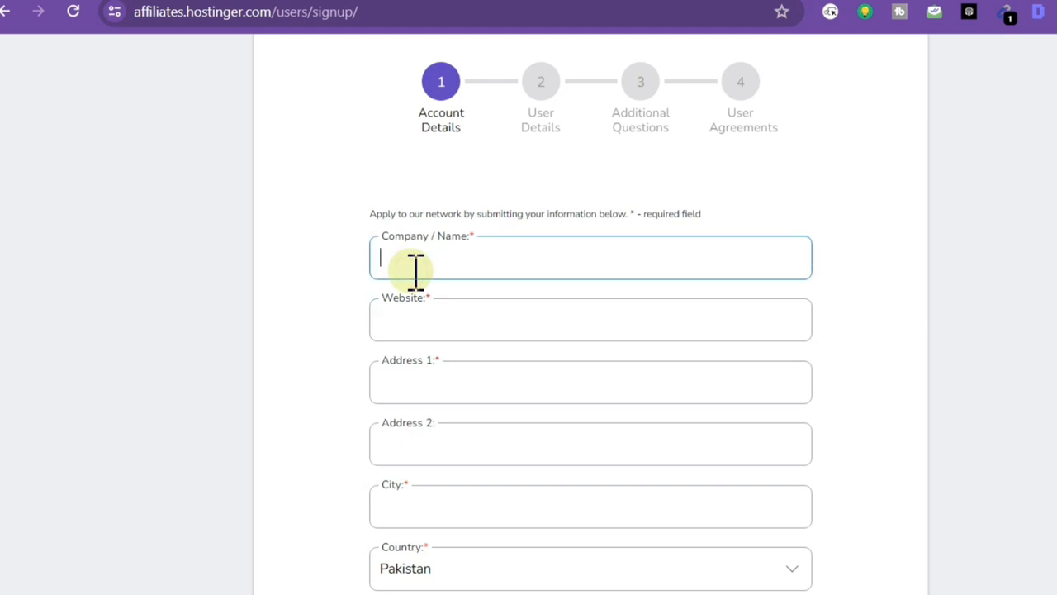
{"action": "left_click", "coordinate": [433, 307]}
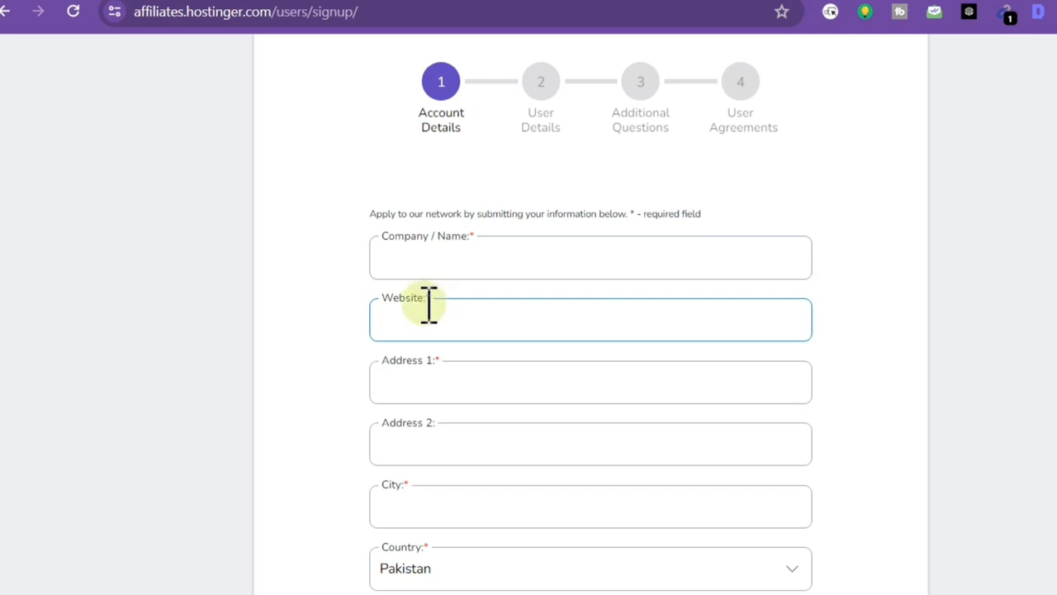
{"action": "left_click", "coordinate": [432, 262]}
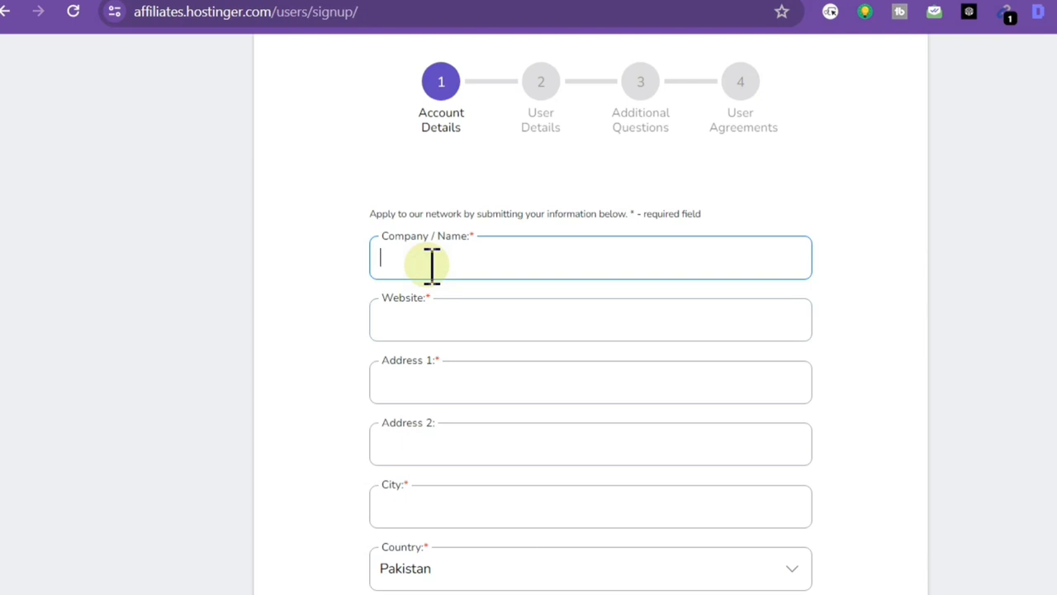
{"action": "scroll", "coordinate": [591, 322], "scroll_direction": "down", "scroll_amount": 2}
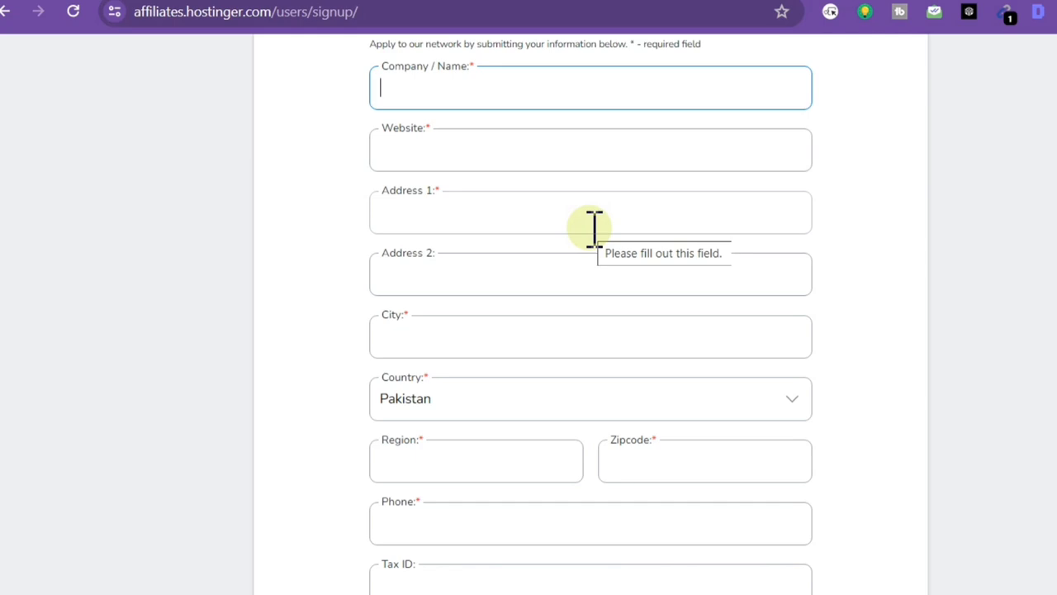
Examine the address, city, region and phone fields of the account details form, and proceed to the next stage.
{"action": "left_click", "coordinate": [460, 210]}
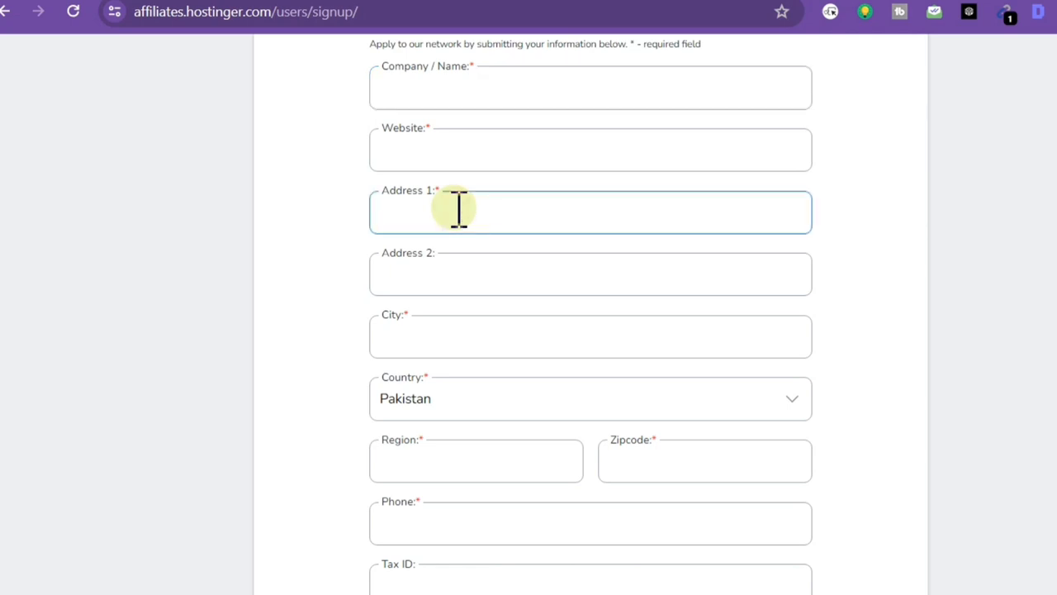
{"action": "left_click", "coordinate": [502, 314]}
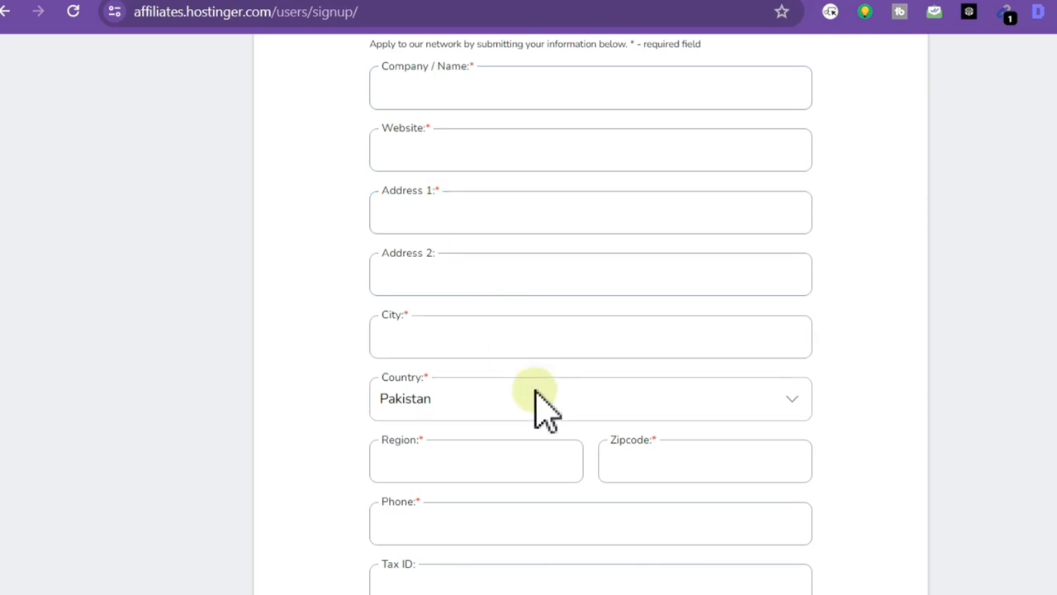
{"action": "scroll", "coordinate": [591, 314], "scroll_direction": "down", "scroll_amount": 3}
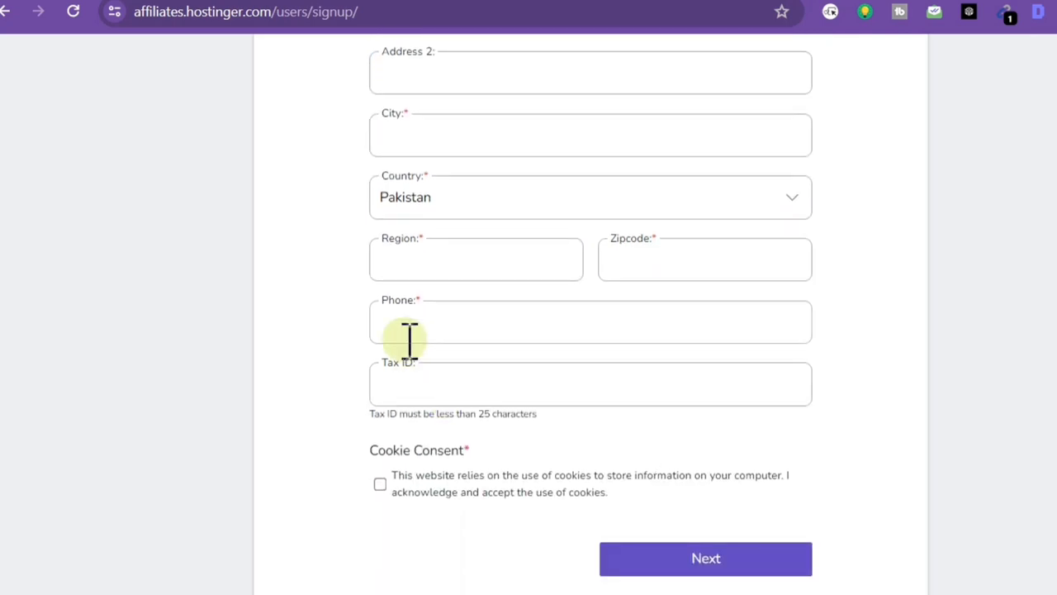
{"action": "left_click", "coordinate": [423, 271]}
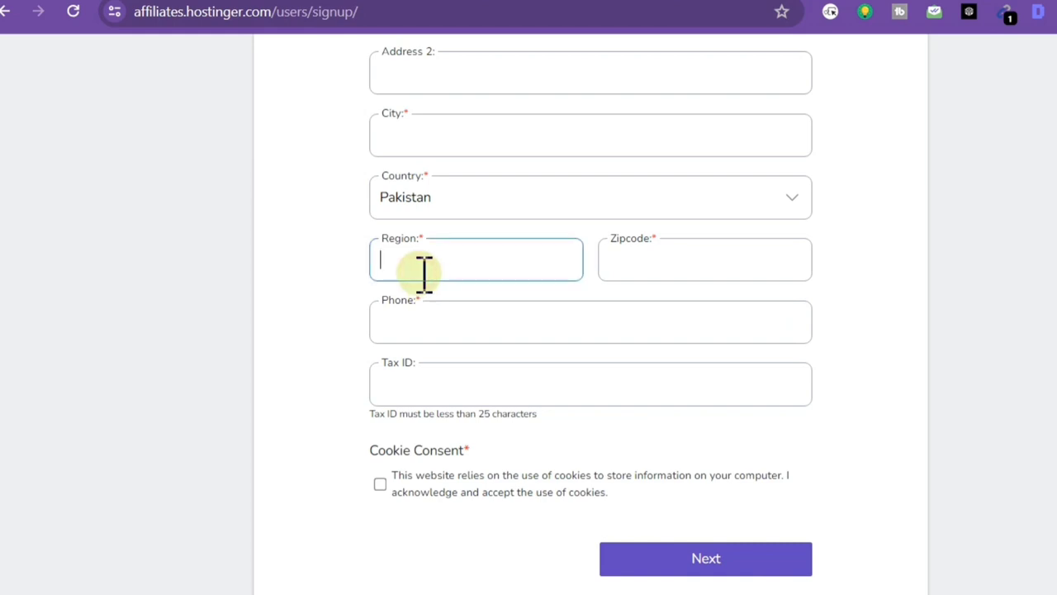
{"action": "left_click", "coordinate": [601, 317]}
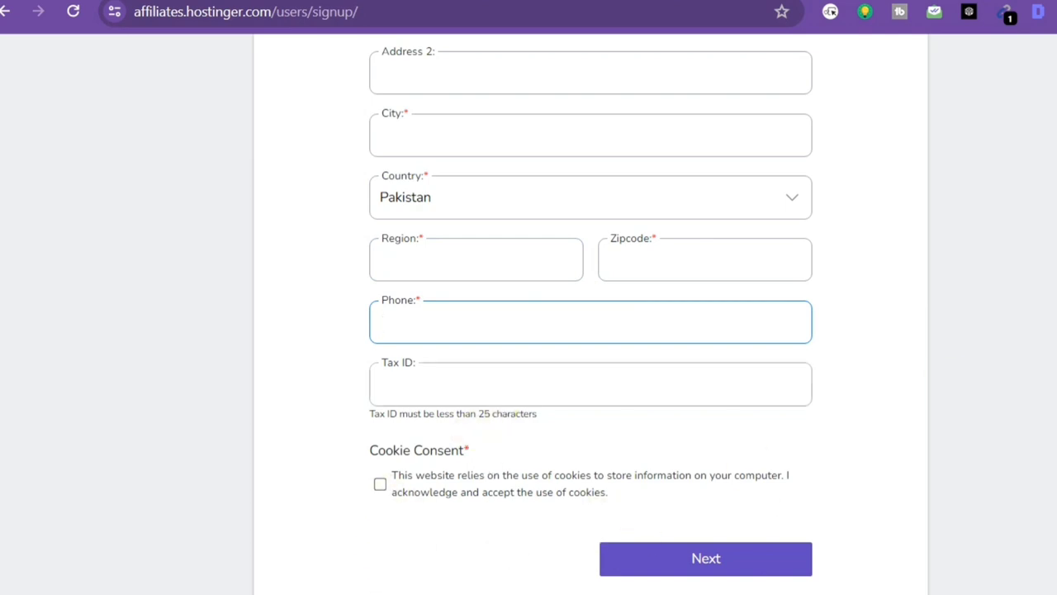
{"action": "left_click", "coordinate": [706, 559]}
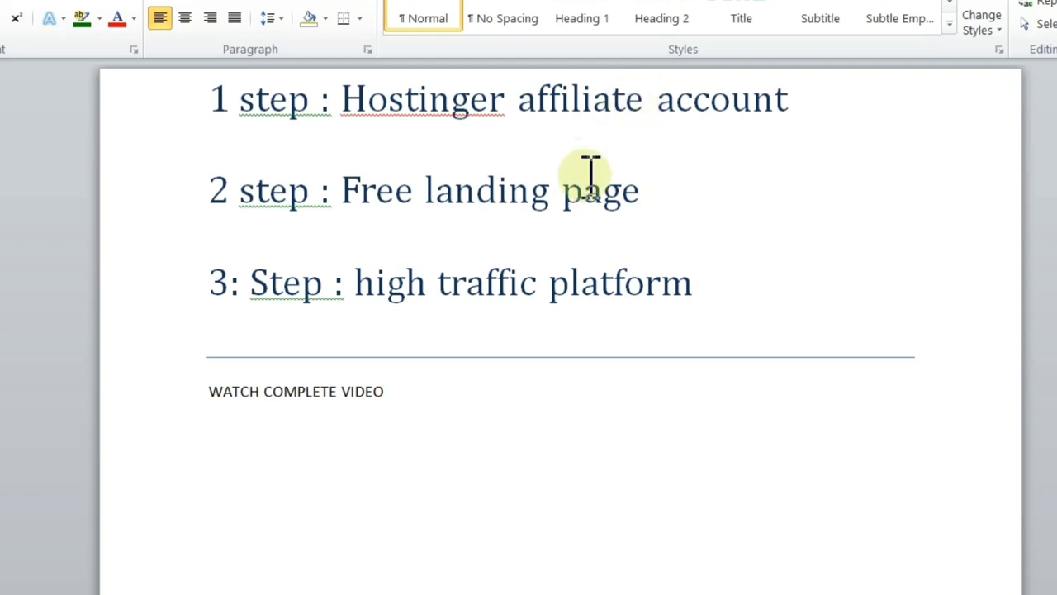
Review the Hostinger affiliate account and Free landing page steps in the Word outline.
{"action": "left_click", "coordinate": [730, 103]}
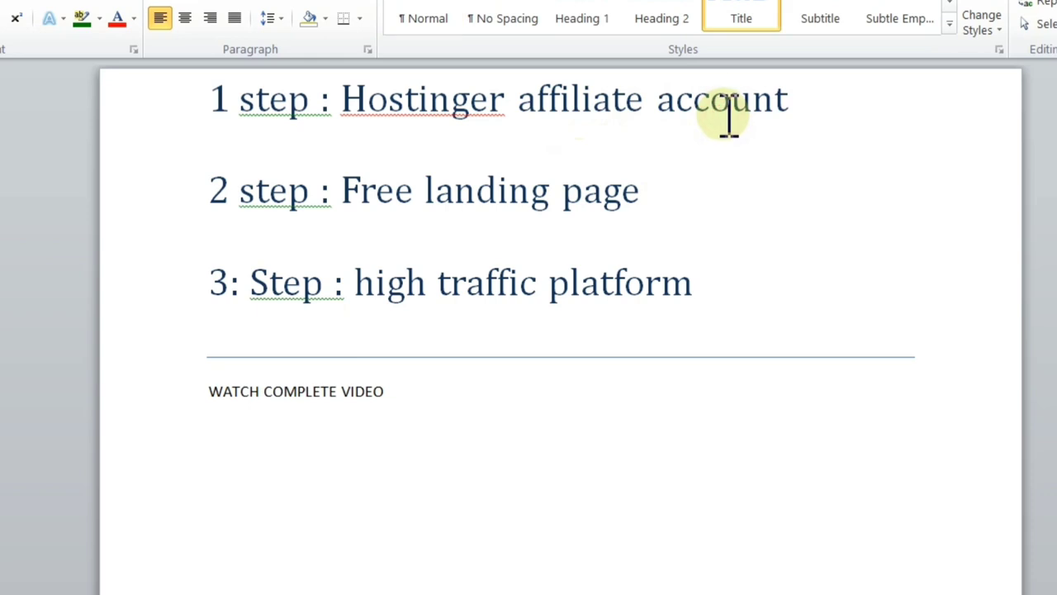
{"action": "left_click", "coordinate": [622, 198]}
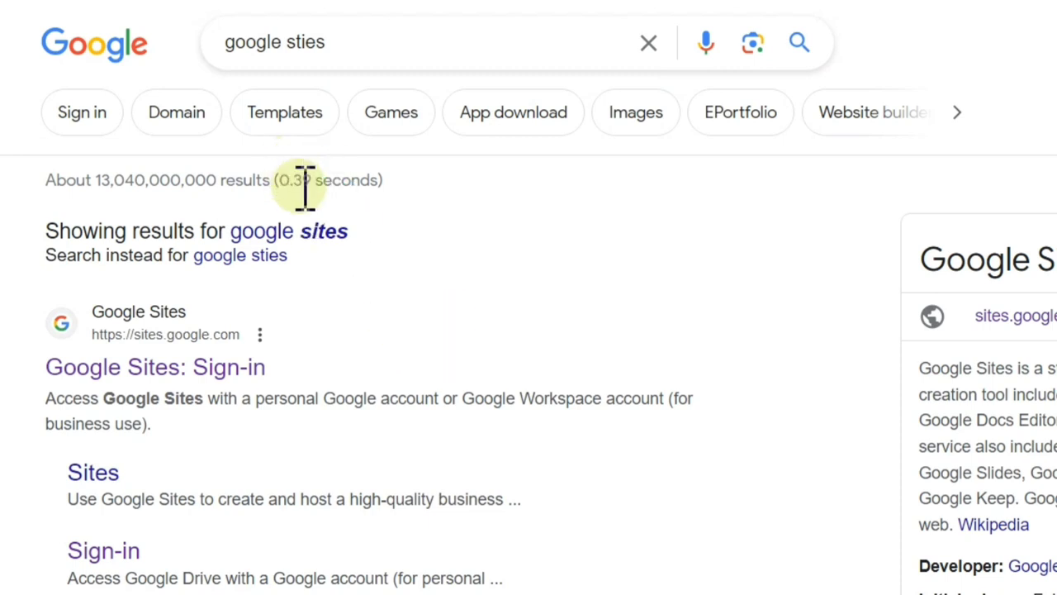
Open Google Sites from the corrected search "google sites" and start a new blank site.
{"action": "left_click", "coordinate": [322, 231]}
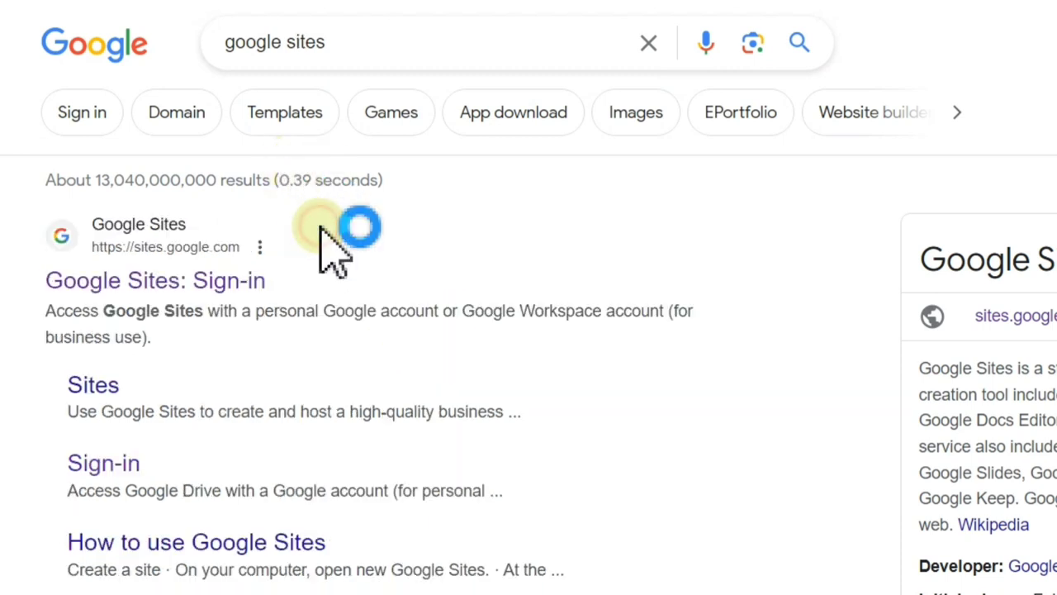
{"action": "left_click", "coordinate": [130, 285]}
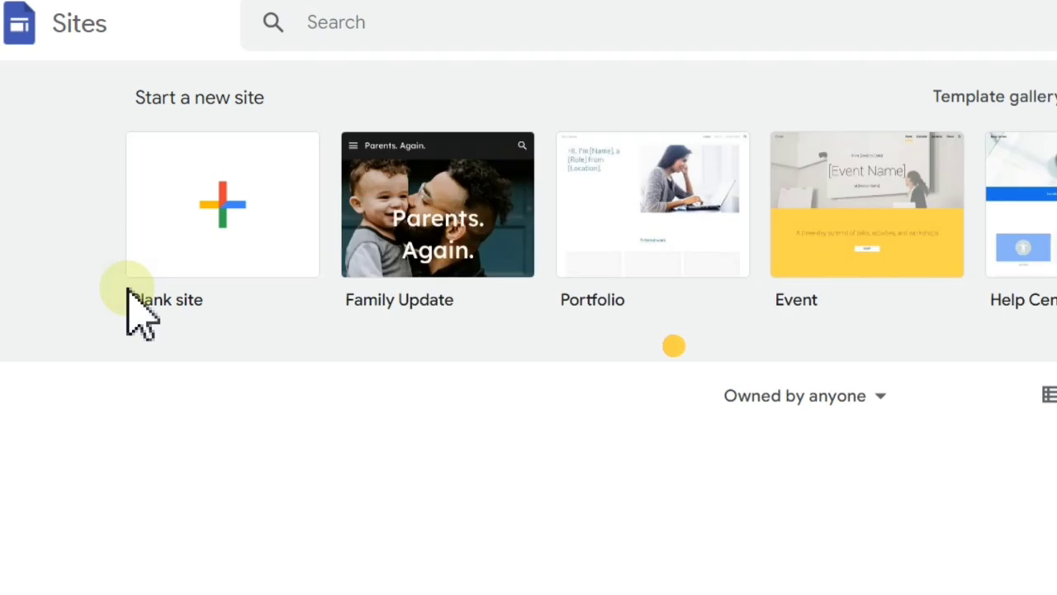
{"action": "left_click", "coordinate": [199, 234]}
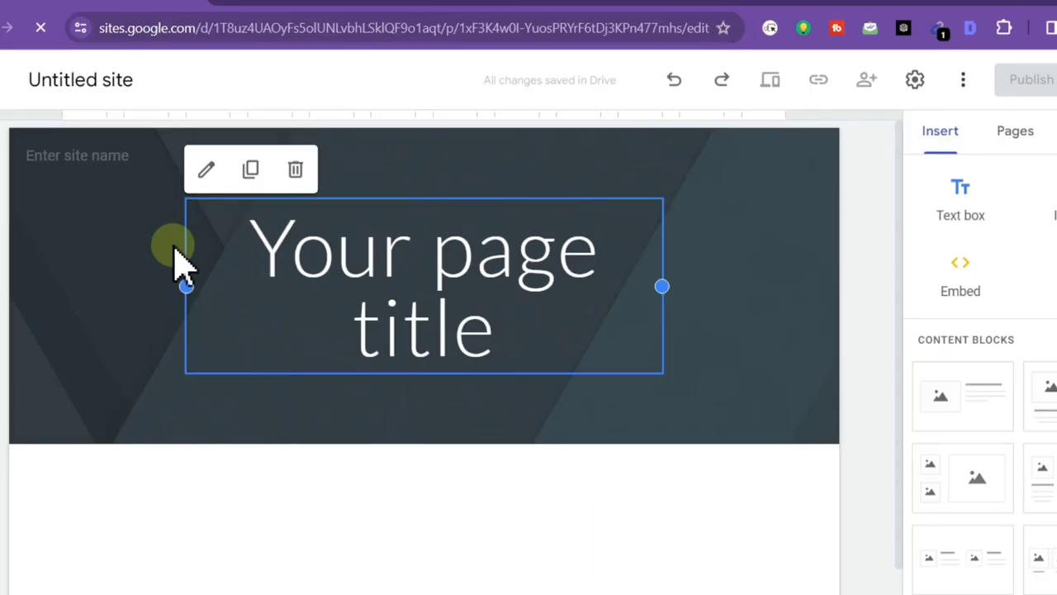
Replace the header's placeholder page title with "Best hosting".
{"action": "left_click_drag", "start_coordinate": [263, 237], "coordinate": [559, 317]}
{"action": "key", "text": "BackSpace"}
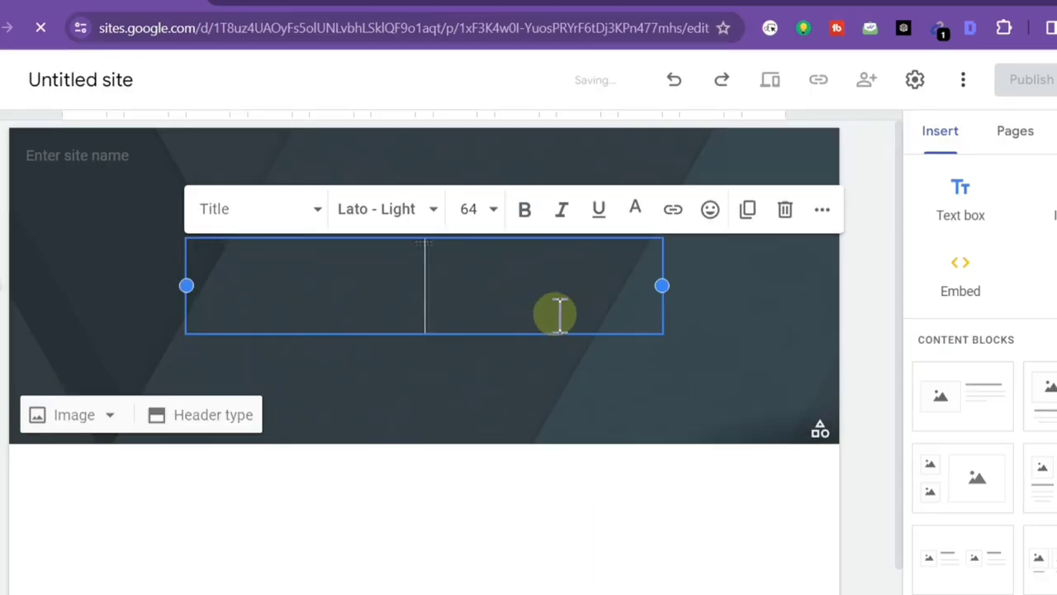
{"action": "type", "text": "Bes"}
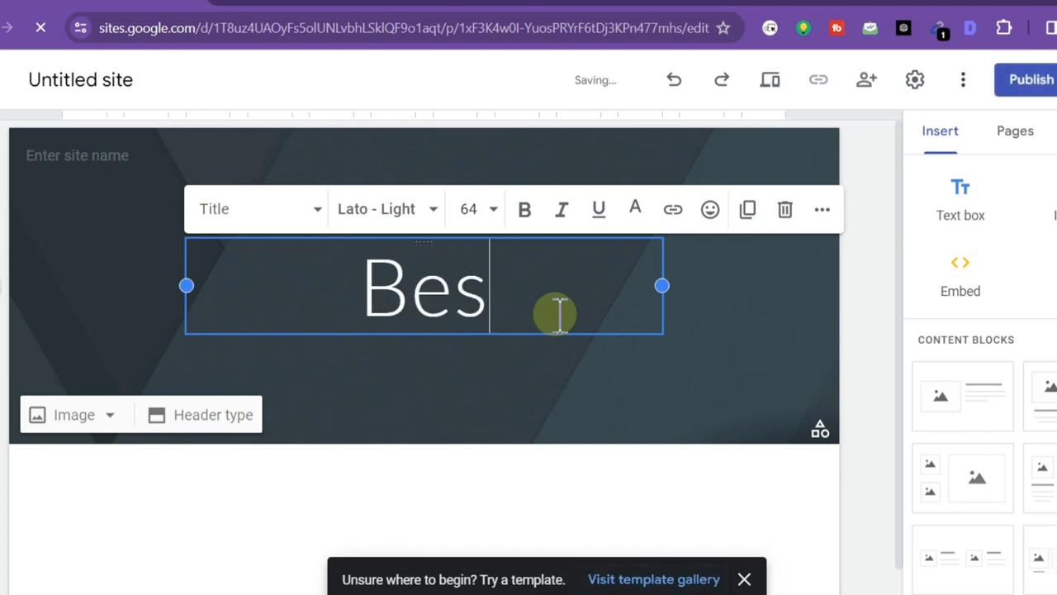
{"action": "type", "text": "t hosy"}
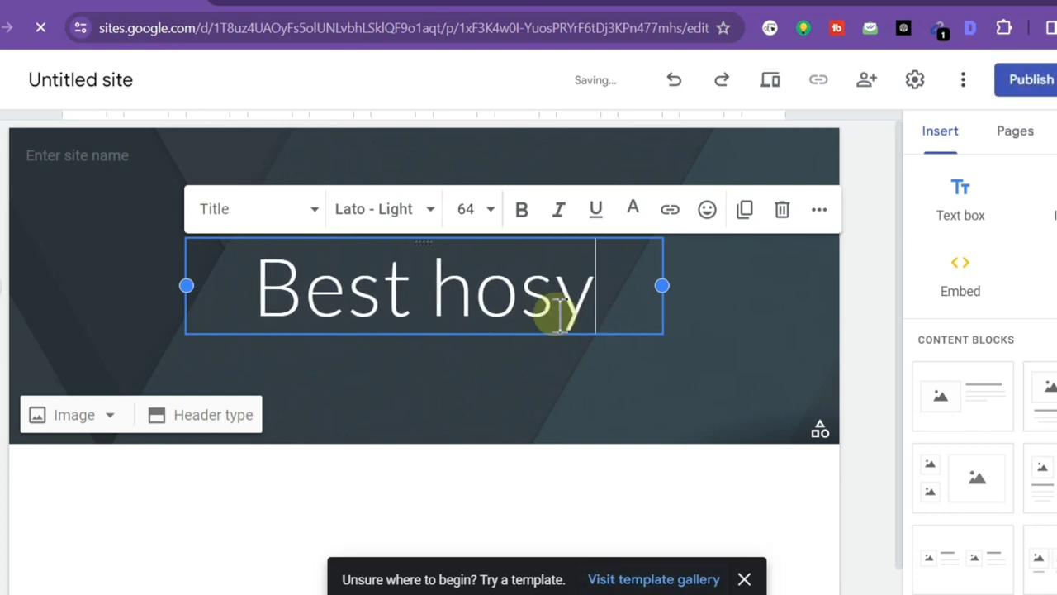
{"action": "key", "text": "BackSpace"}
{"action": "type", "text": "ting"}
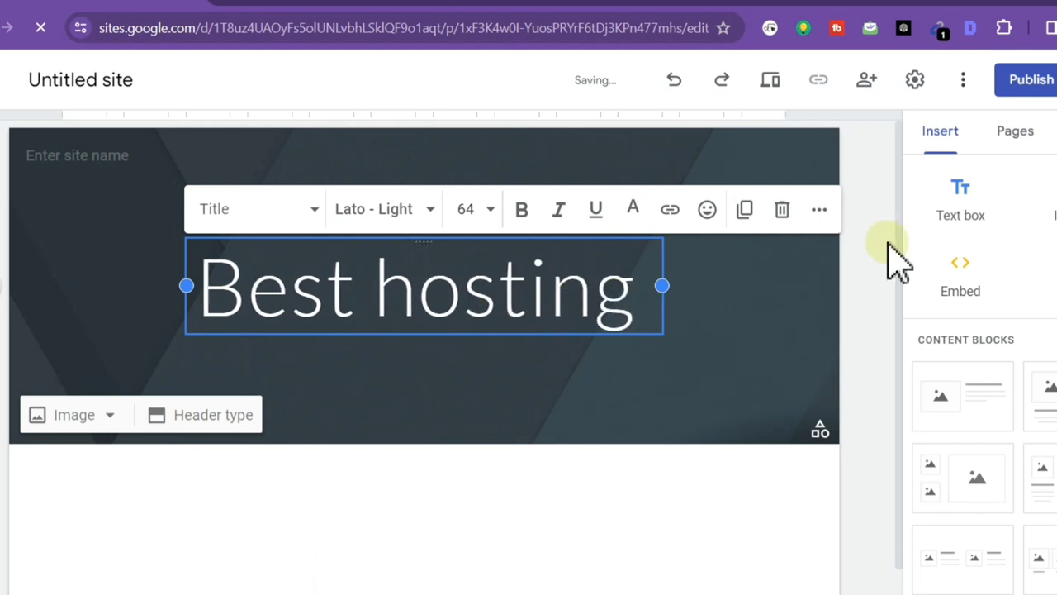
{"action": "left_click", "coordinate": [757, 339]}
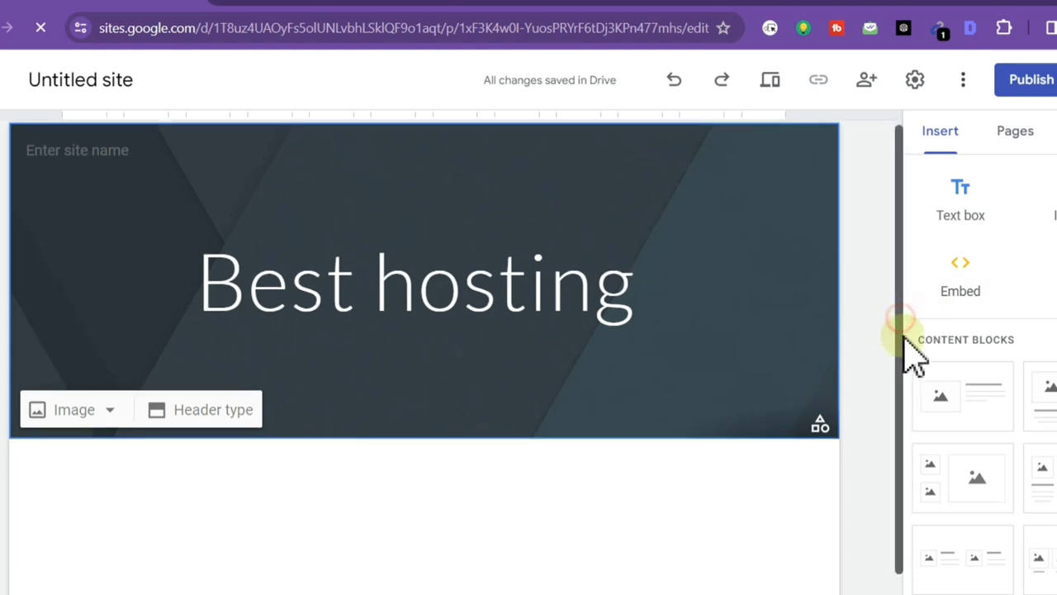
{"action": "scroll", "coordinate": [826, 504], "scroll_direction": "down", "scroll_amount": 1}
{"action": "left_click", "coordinate": [643, 532]}
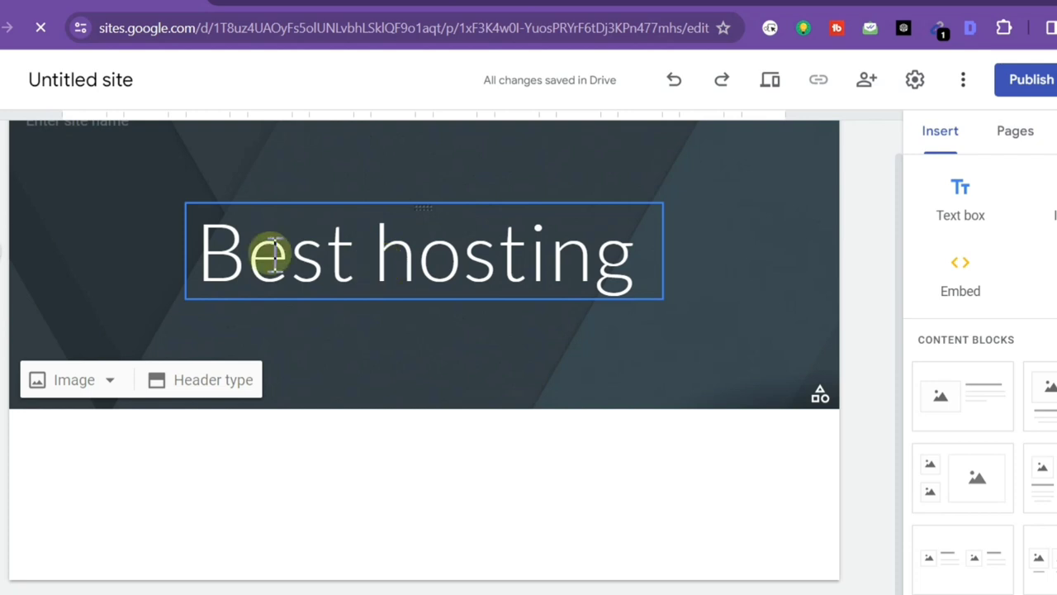
{"action": "left_click", "coordinate": [132, 248]}
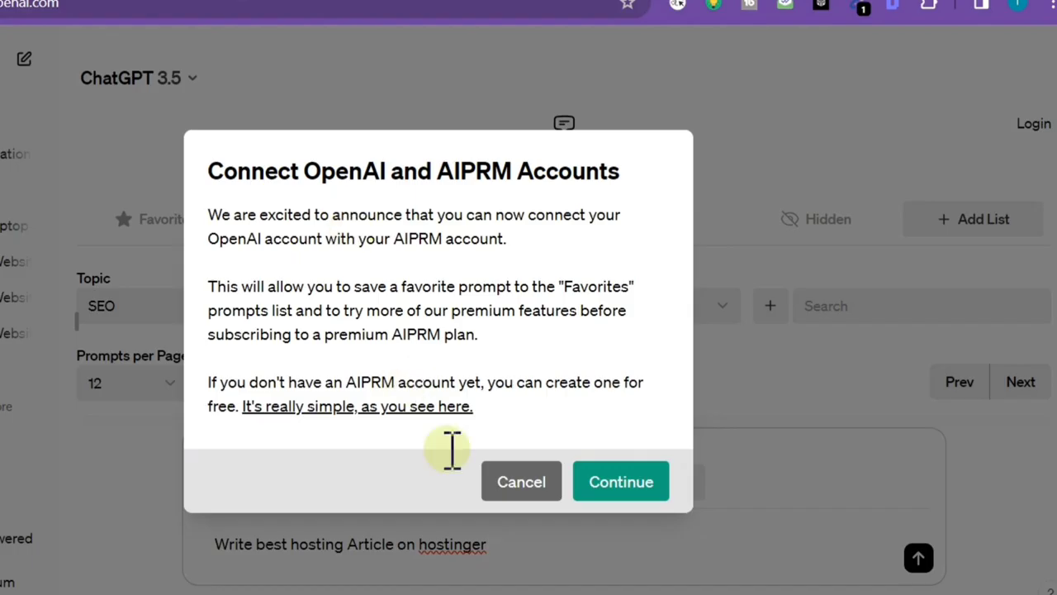
Generate text in ChatGPT with the prompt "Write best hosting Article on hostinger" and copy the response stopped at Speed and Performance.
{"action": "left_click", "coordinate": [521, 489]}
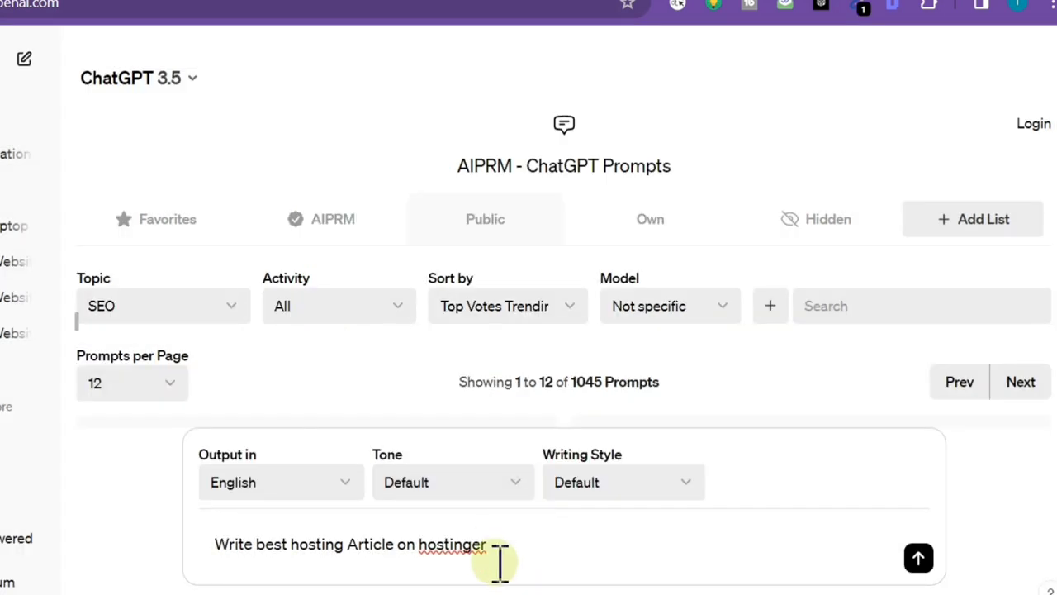
{"action": "left_click", "coordinate": [917, 564]}
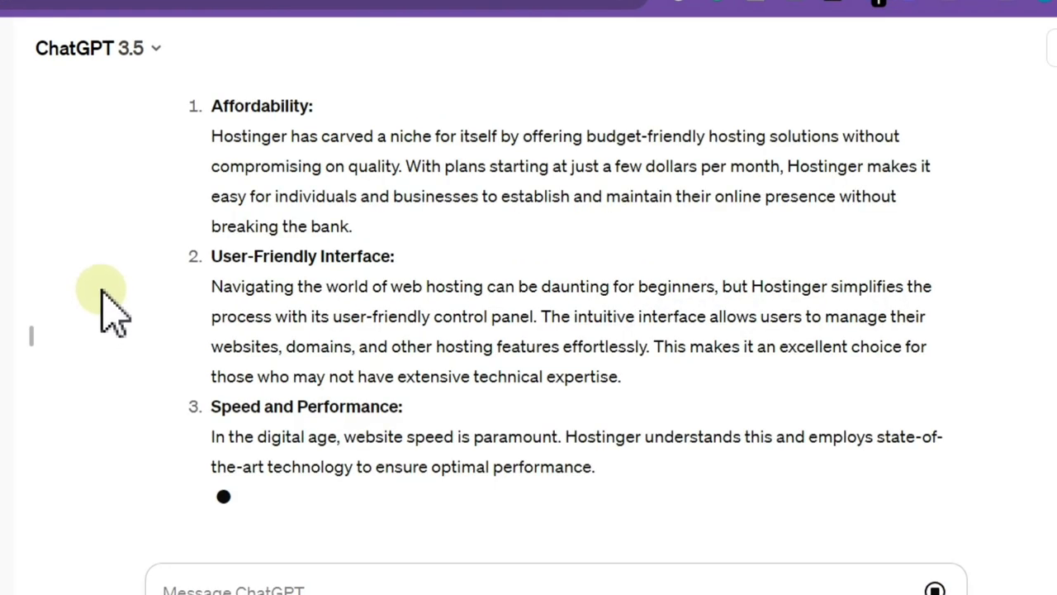
{"action": "left_click", "coordinate": [935, 586]}
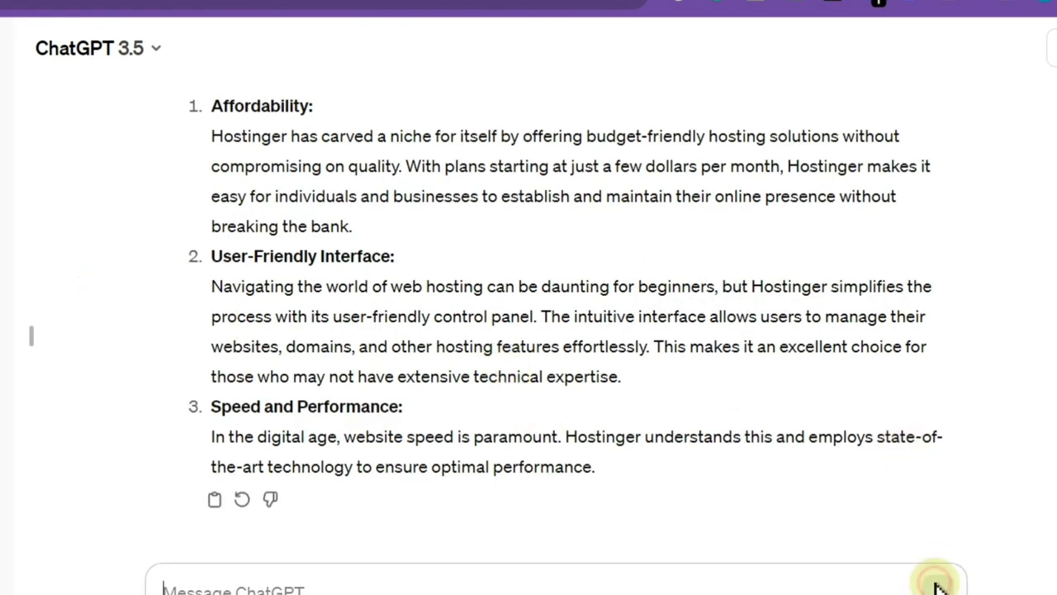
{"action": "left_click", "coordinate": [214, 499]}
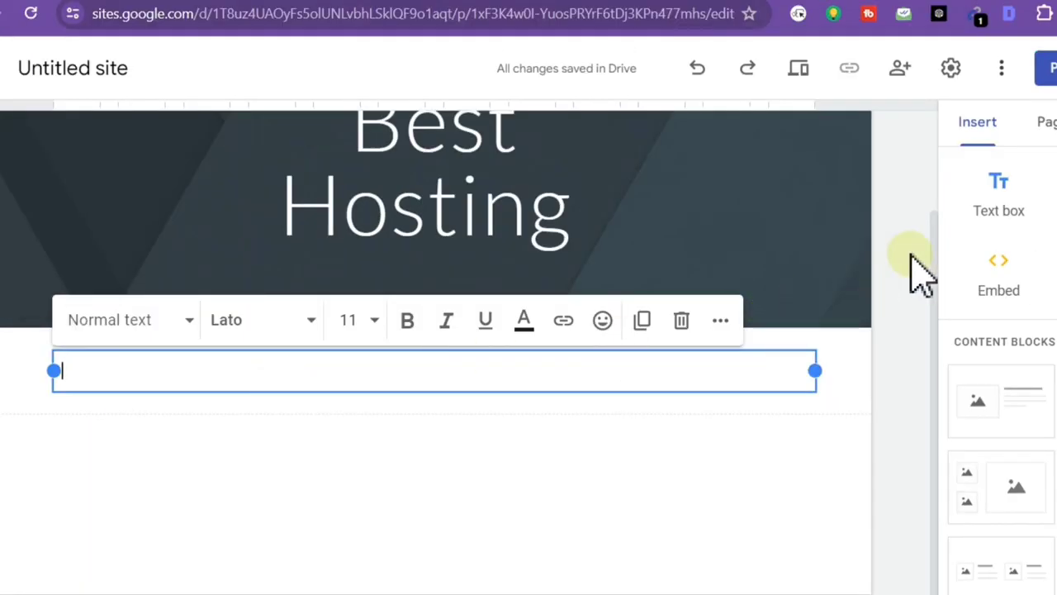
Paste the copied article into the empty text box below the Google Sites header and return to its Introduction.
{"action": "right_click", "coordinate": [300, 378]}
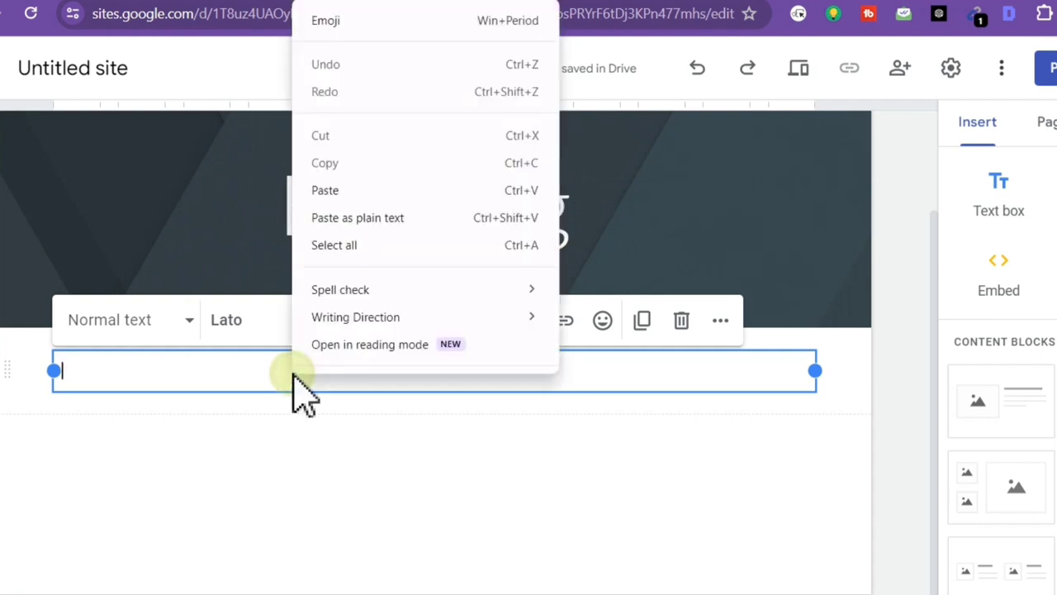
{"action": "left_click", "coordinate": [406, 190]}
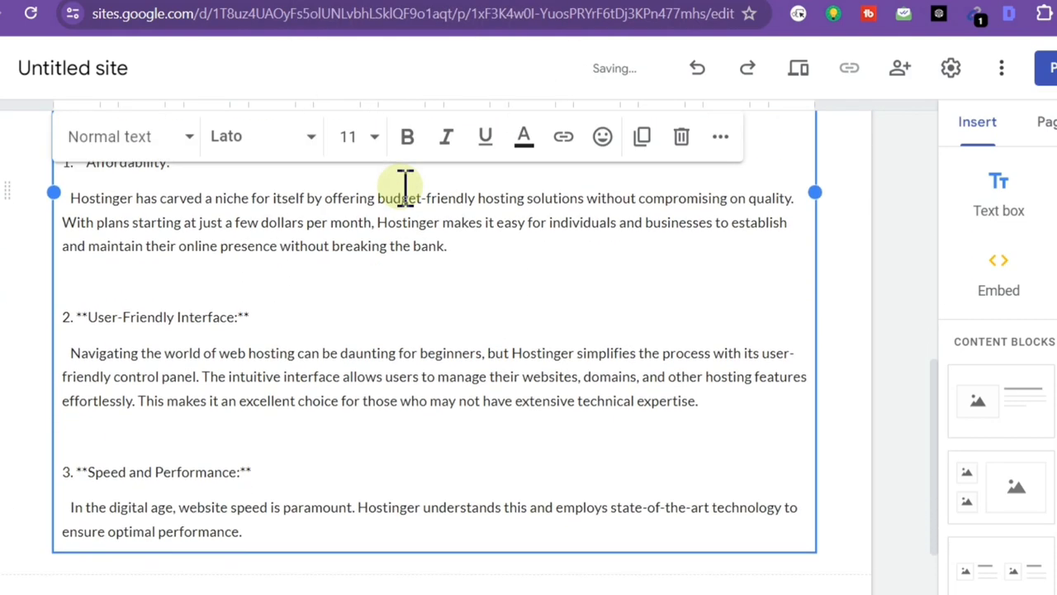
{"action": "key", "text": "Up"}
{"action": "key", "text": "Up"}
{"action": "key", "text": "Up"}
{"action": "key", "text": "Up"}
{"action": "key", "text": "Up"}
{"action": "key", "text": "Up"}
{"action": "key", "text": "Up"}
{"action": "key", "text": "Up"}
{"action": "key", "text": "Up"}
{"action": "key", "text": "Up"}
{"action": "key", "text": "Up"}
{"action": "key", "text": "Up"}
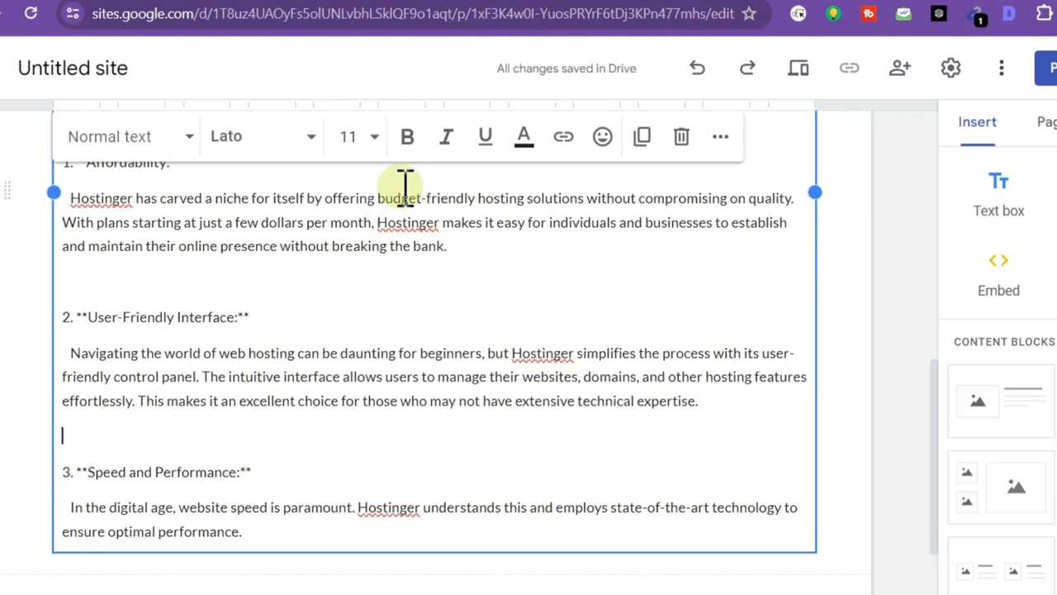
{"action": "key", "text": "Up"}
{"action": "key", "text": "Up"}
{"action": "key", "text": "Up"}
{"action": "key", "text": "Up"}
{"action": "key", "text": "Up"}
{"action": "key", "text": "Up"}
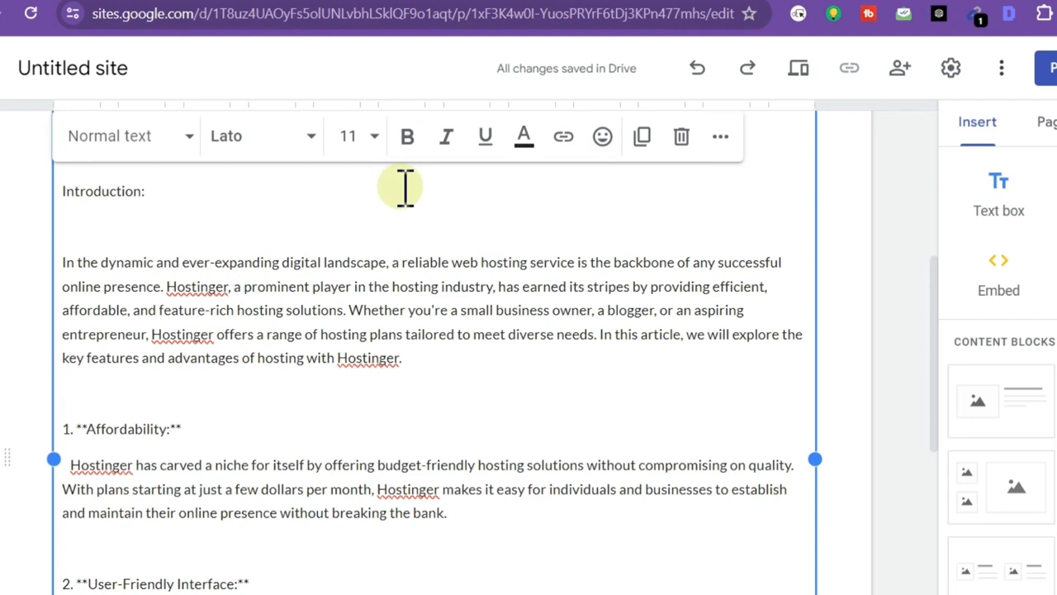
Switch to the Hostinger affiliate dashboard, shorten the tracking URL of the Basic - Tier 1 offer and copy it.
{"action": "left_click", "coordinate": [892, 345]}
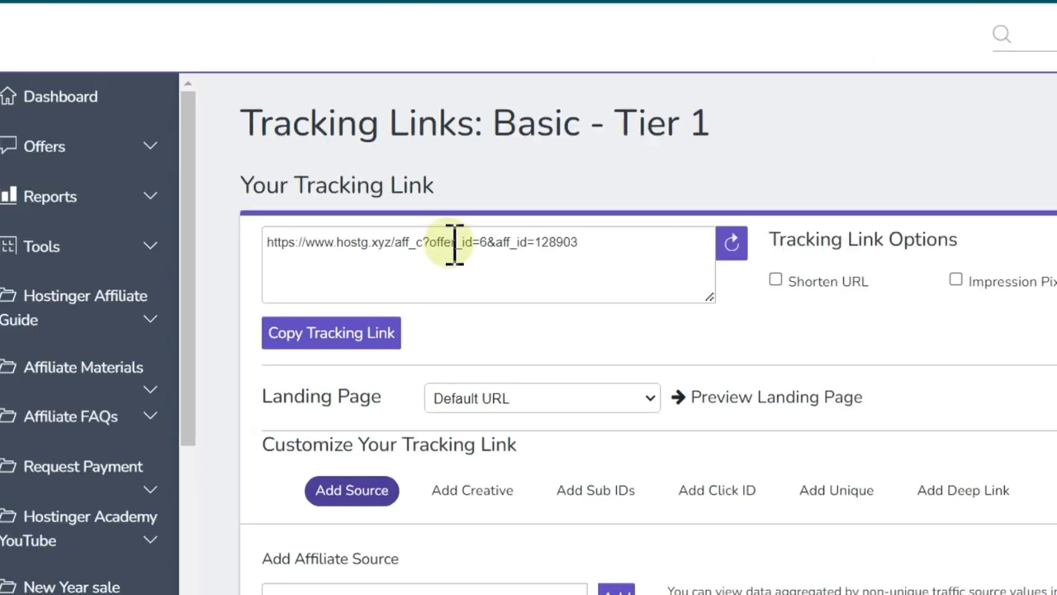
{"action": "left_click", "coordinate": [116, 146]}
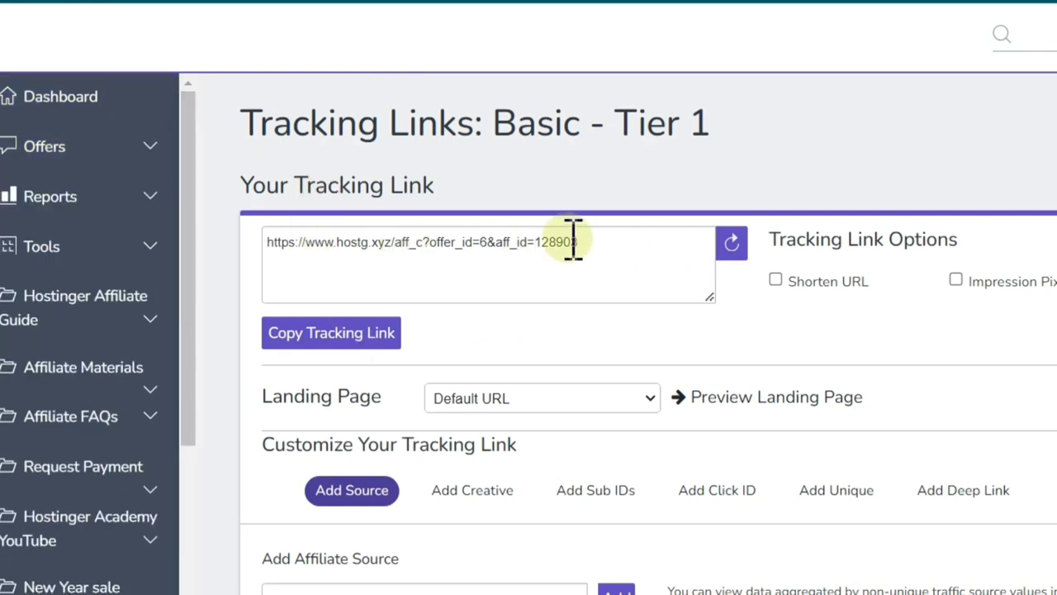
{"action": "left_click", "coordinate": [774, 280]}
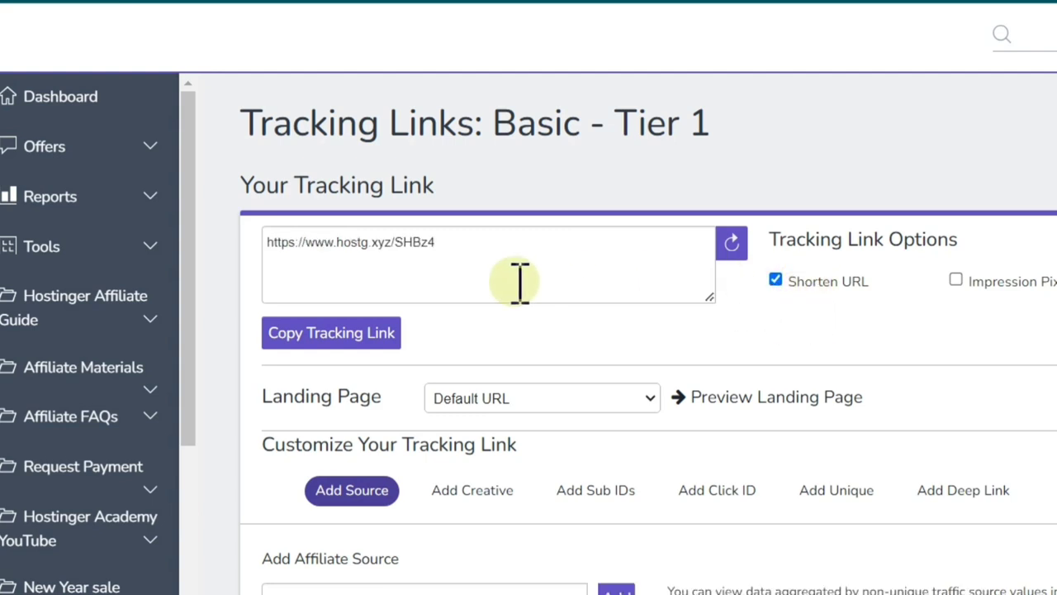
{"action": "left_click", "coordinate": [400, 334]}
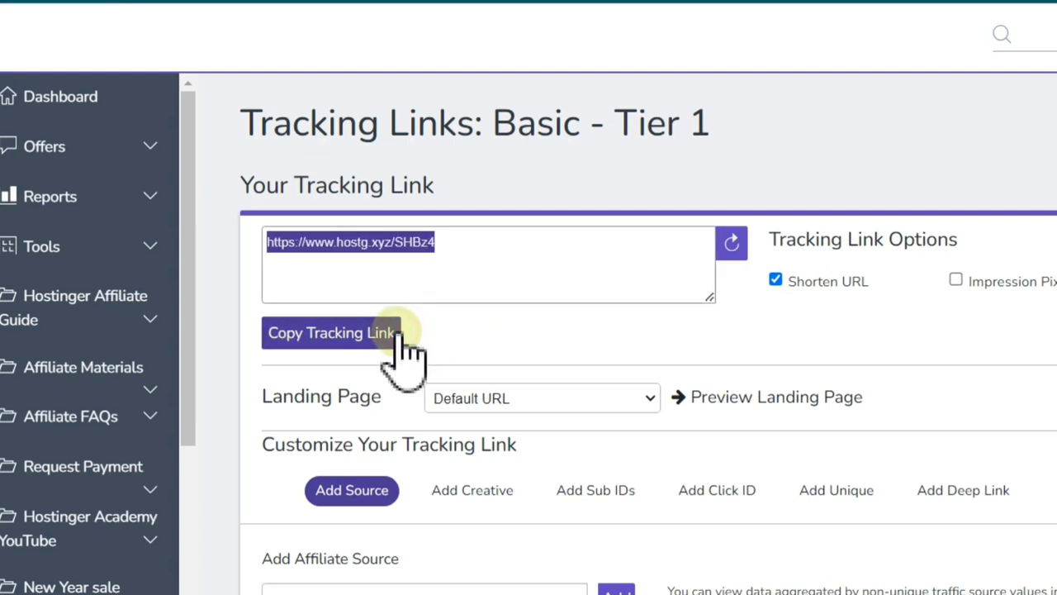
{"action": "right_click", "coordinate": [382, 248]}
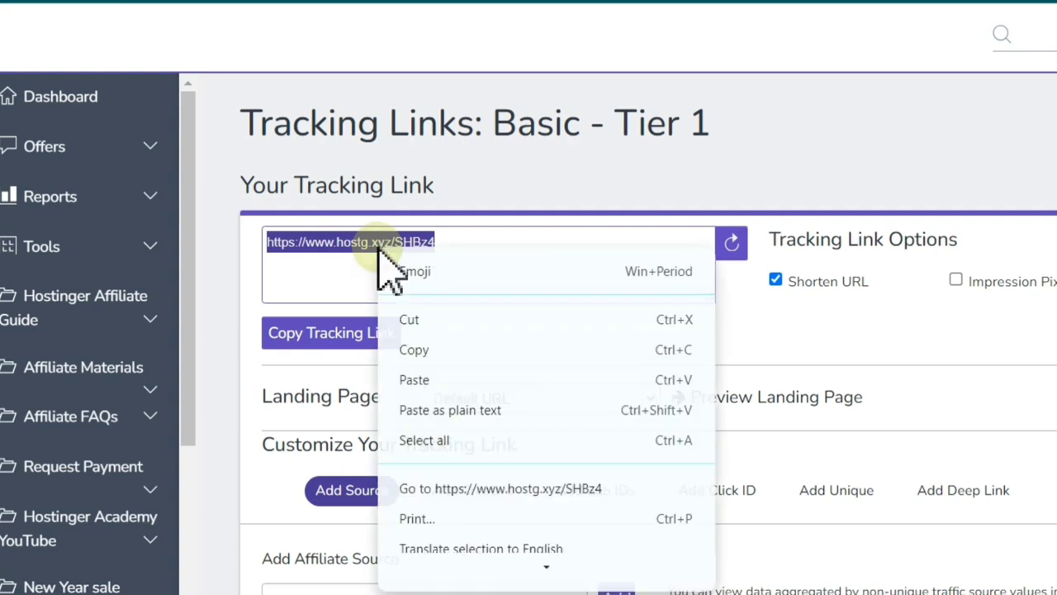
{"action": "left_click", "coordinate": [450, 355]}
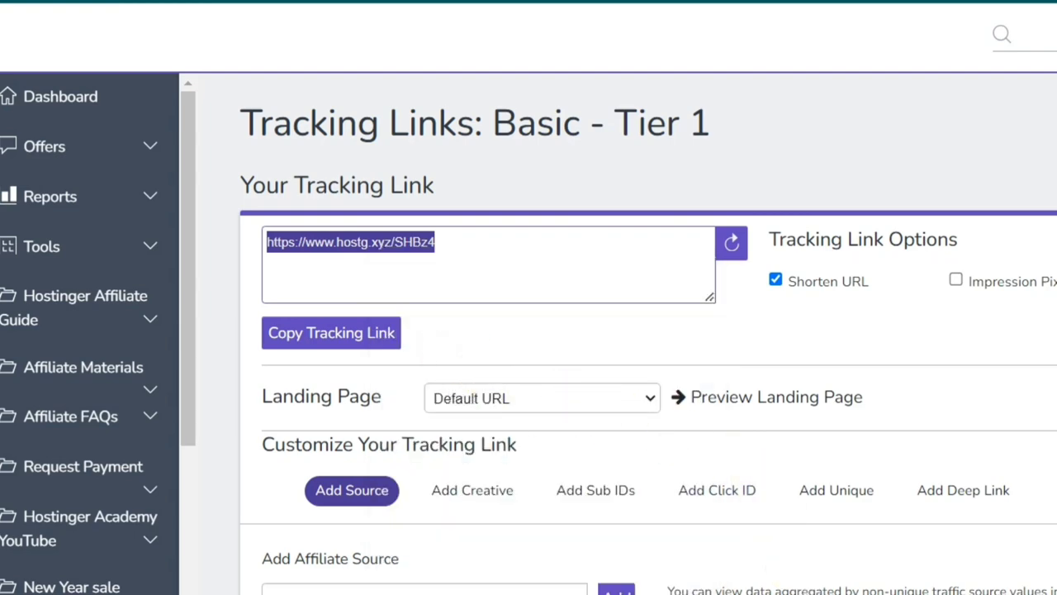
{"action": "key", "text": "alt+Tab"}
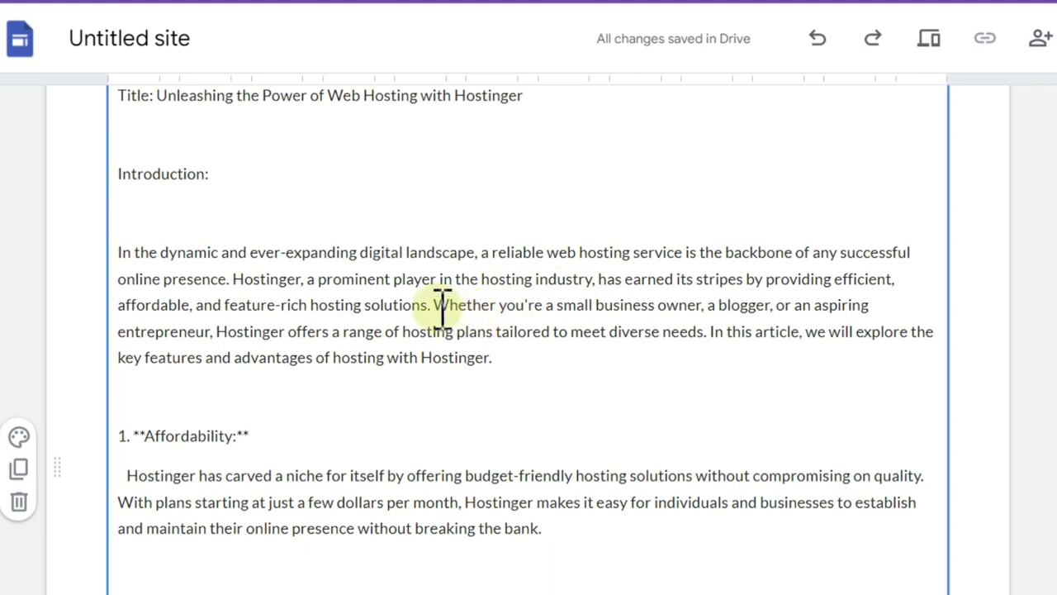
{"action": "left_click", "coordinate": [503, 303]}
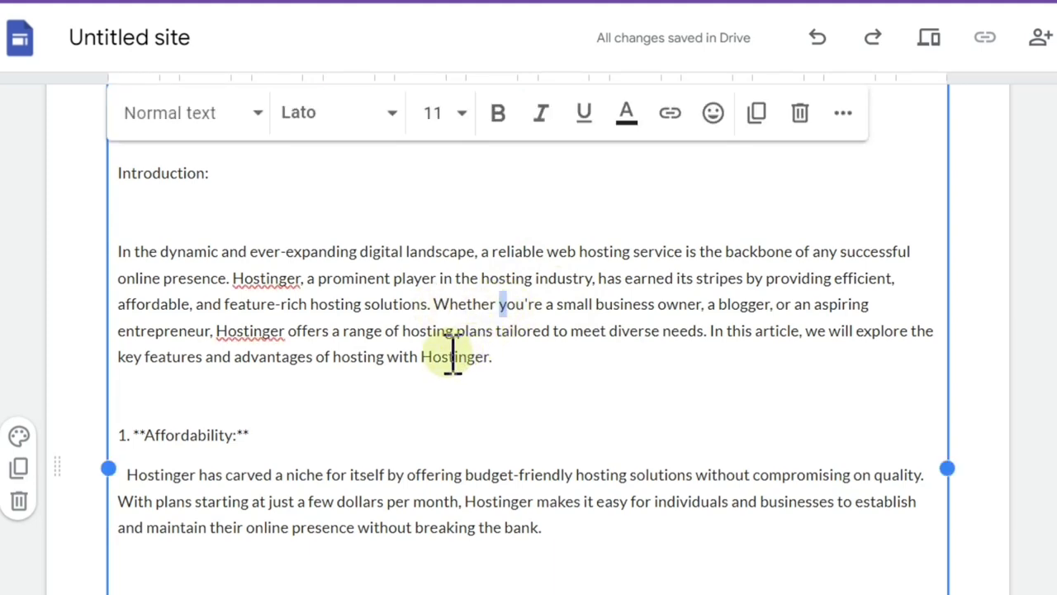
{"action": "left_click_drag", "start_coordinate": [422, 362], "coordinate": [506, 363]}
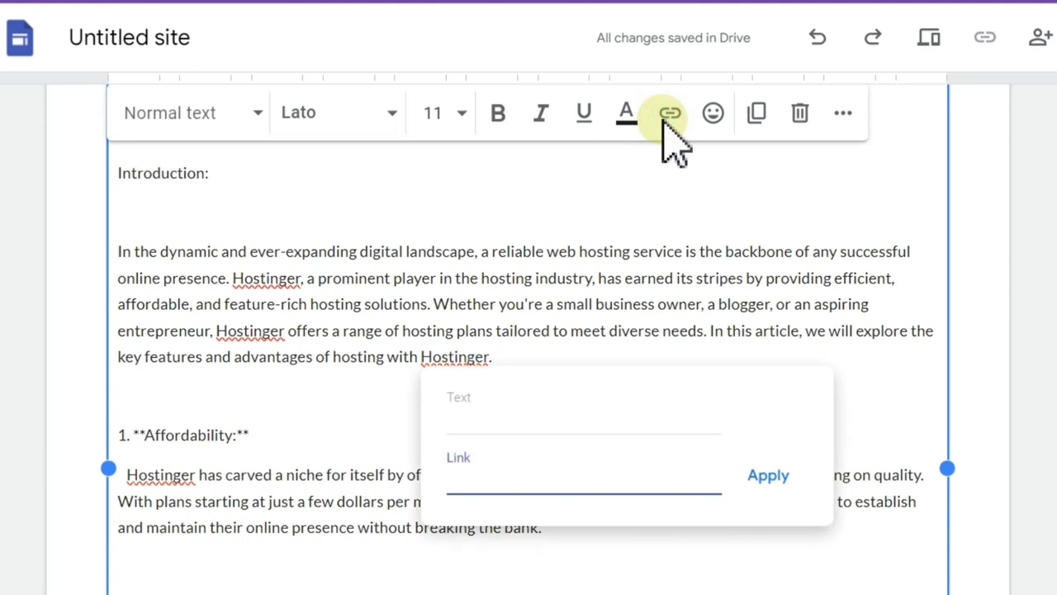
{"action": "right_click", "coordinate": [506, 489]}
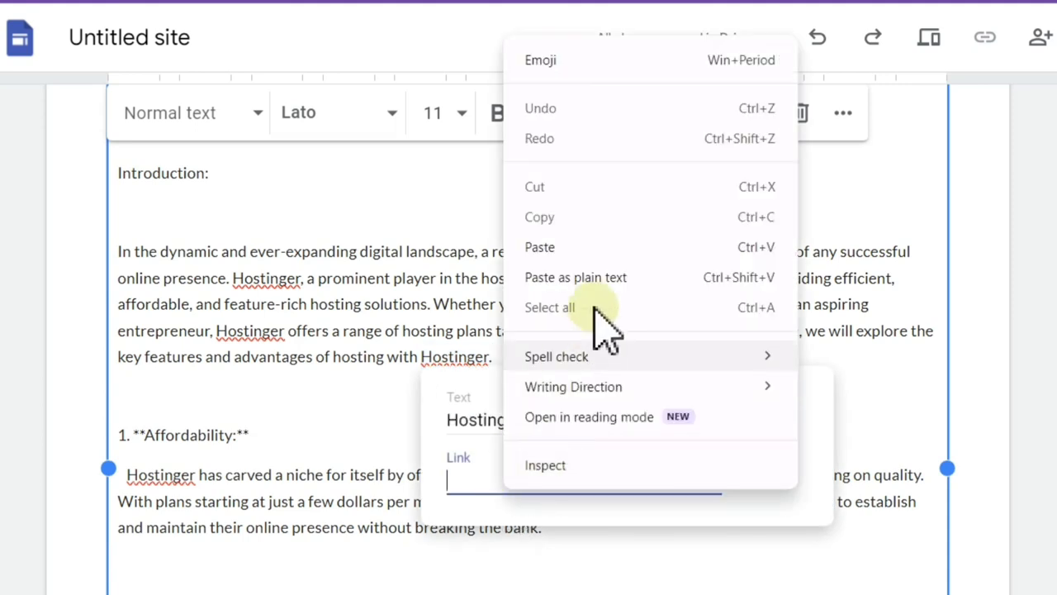
{"action": "left_click", "coordinate": [595, 250]}
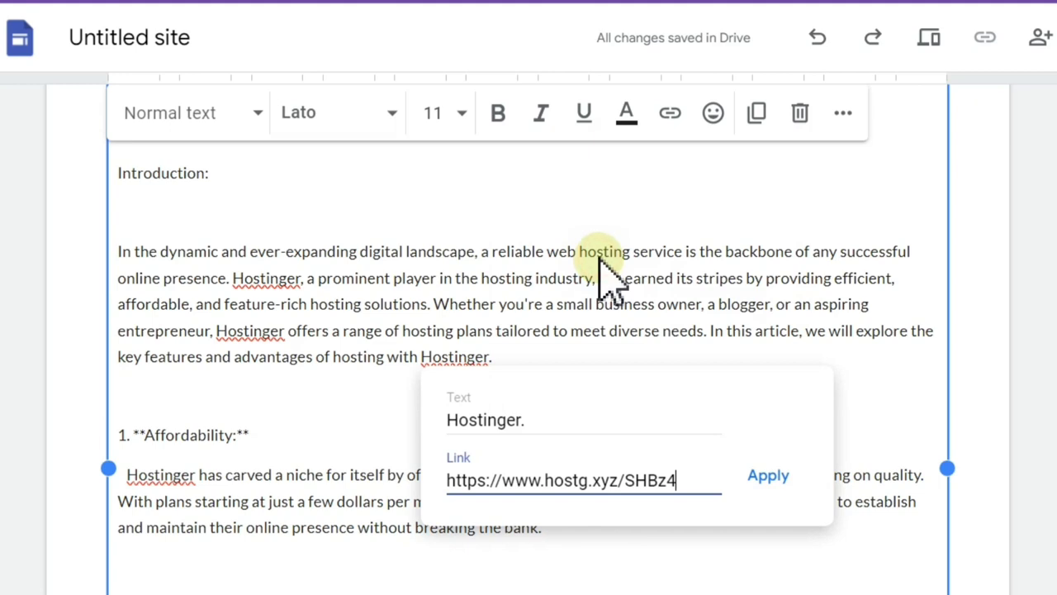
{"action": "left_click", "coordinate": [755, 478]}
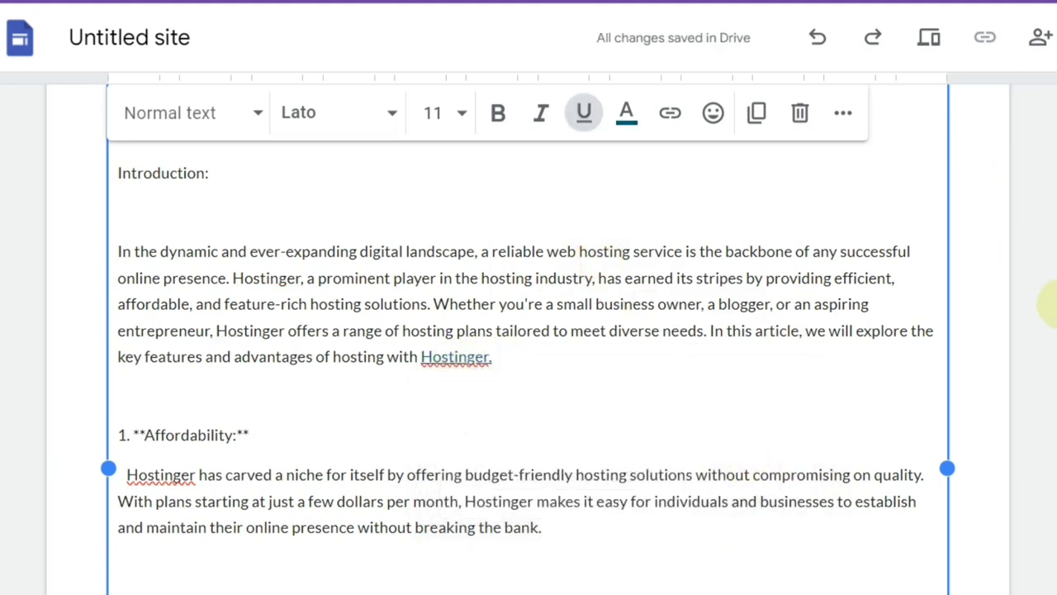
Publish the site to the web with the address "besthostingbyhostinger".
{"action": "scroll", "coordinate": [1053, 269], "scroll_direction": "up", "scroll_amount": 5}
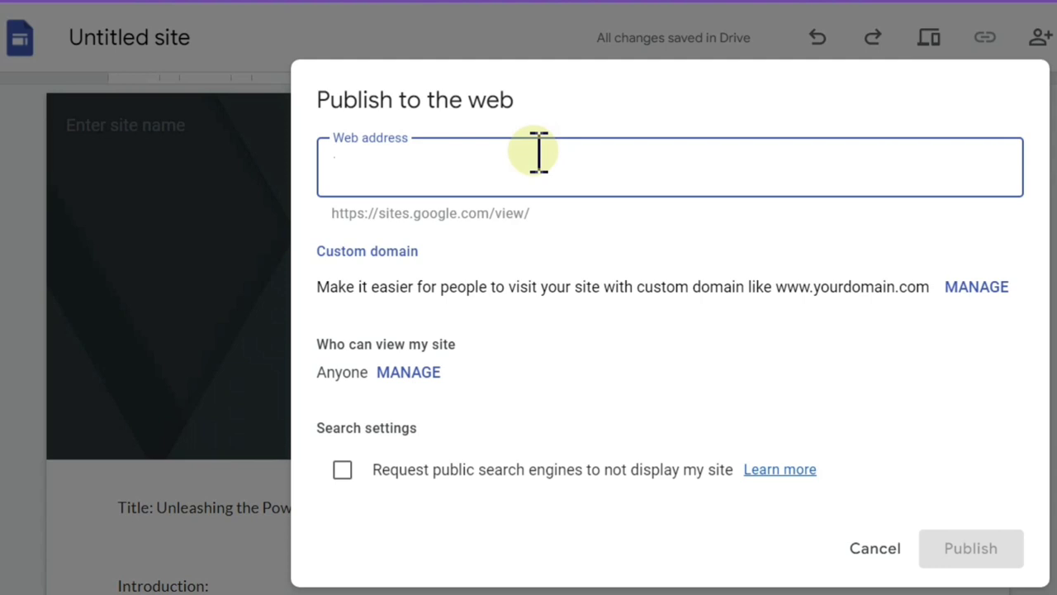
{"action": "type", "text": "besth"}
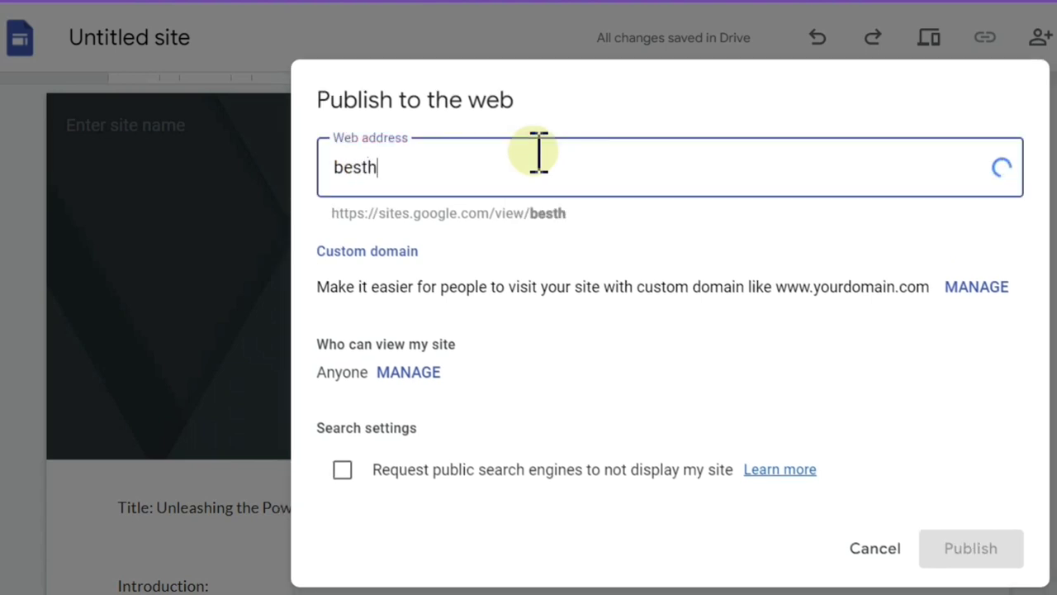
{"action": "type", "text": "osting"}
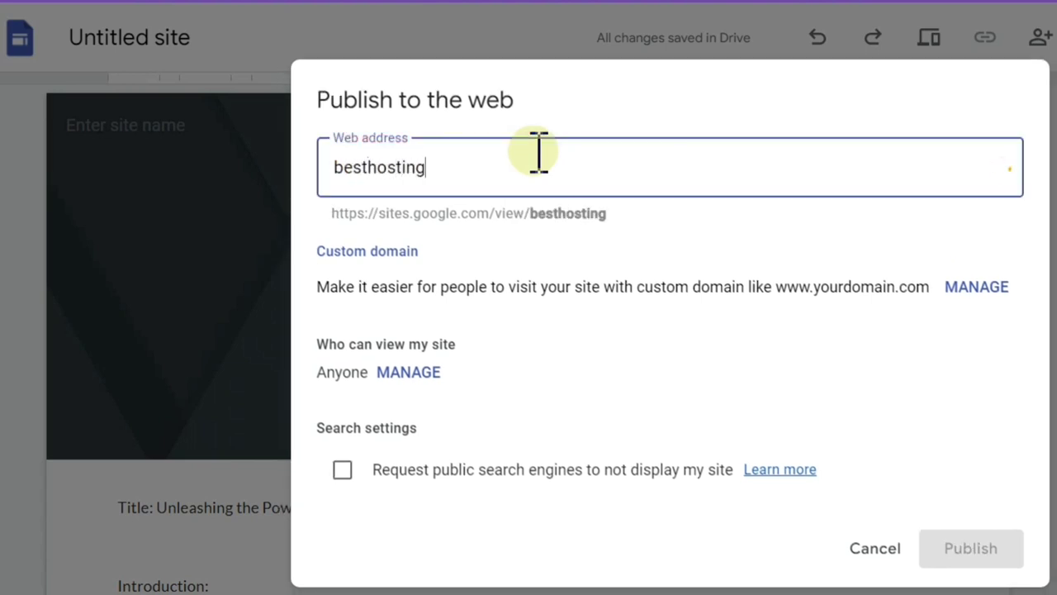
{"action": "type", "text": "byh"}
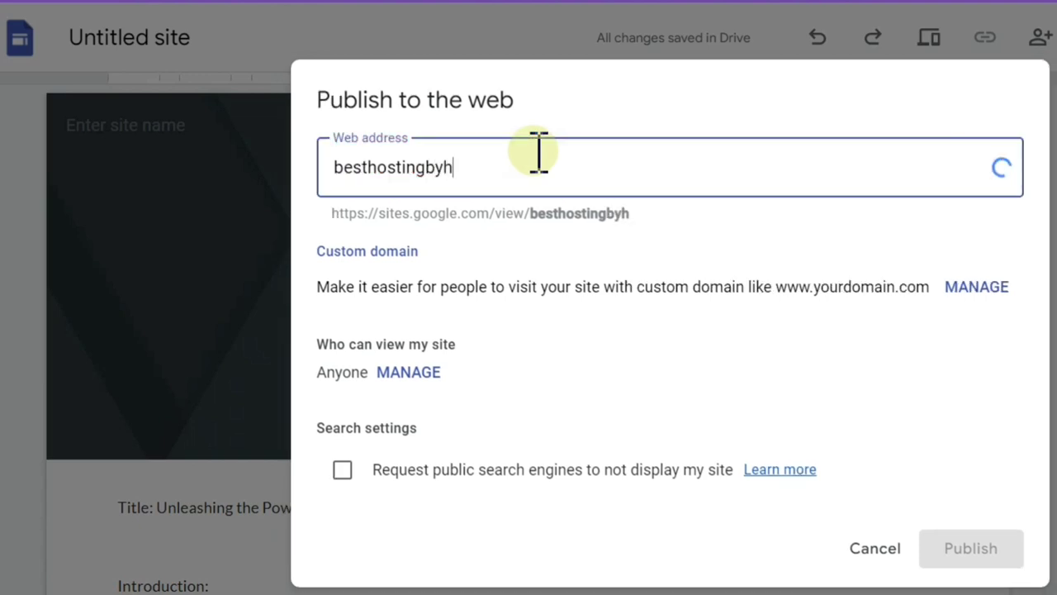
{"action": "type", "text": "ostinger"}
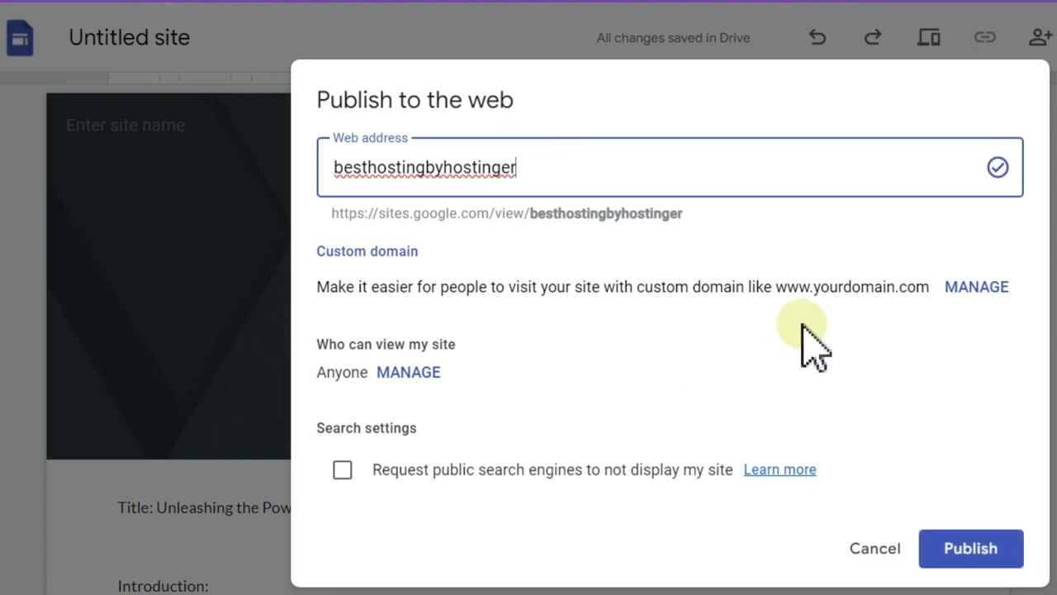
{"action": "left_click", "coordinate": [1001, 558]}
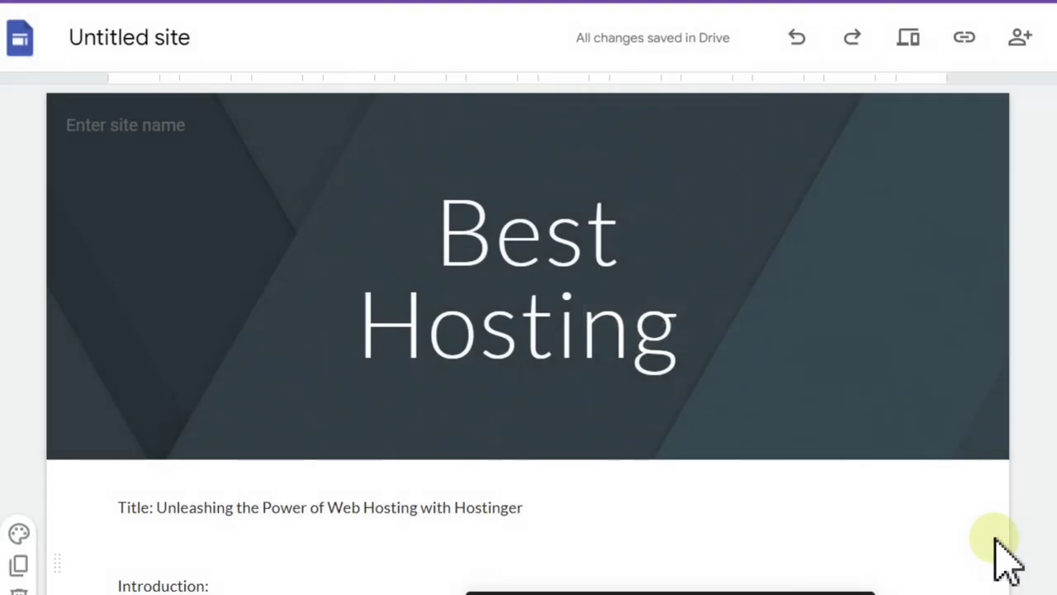
Copy the published site's link and open the live page to check the article.
{"action": "left_click", "coordinate": [965, 43]}
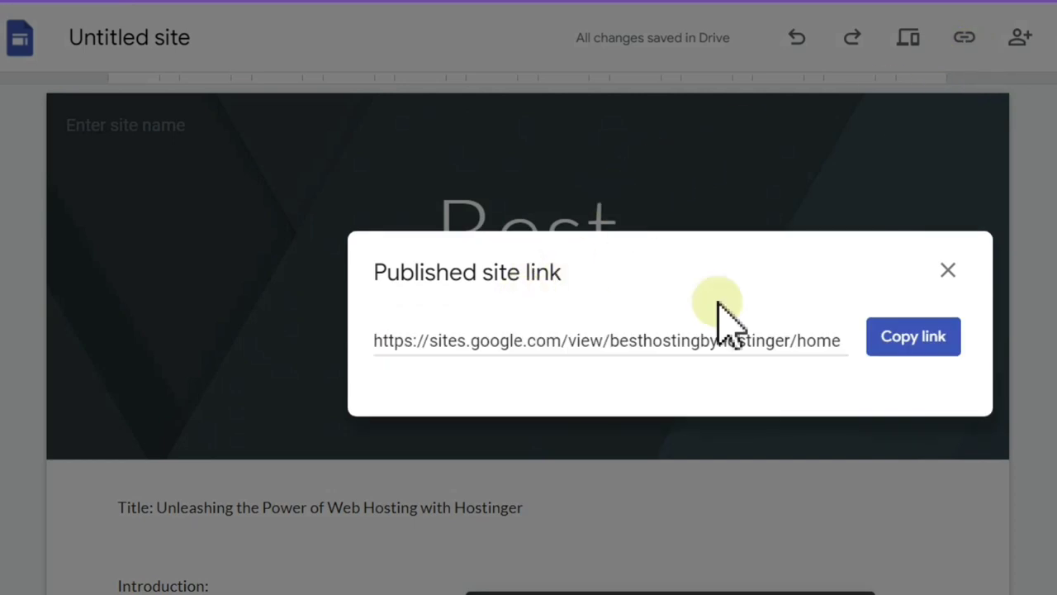
{"action": "left_click", "coordinate": [947, 344]}
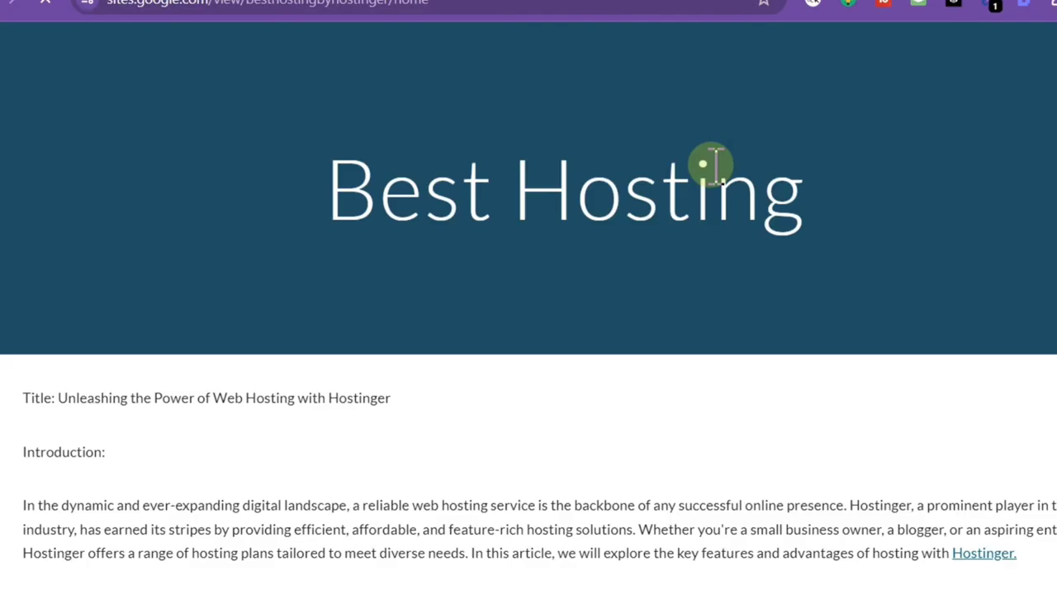
{"action": "scroll", "coordinate": [714, 165], "scroll_direction": "down", "scroll_amount": 4}
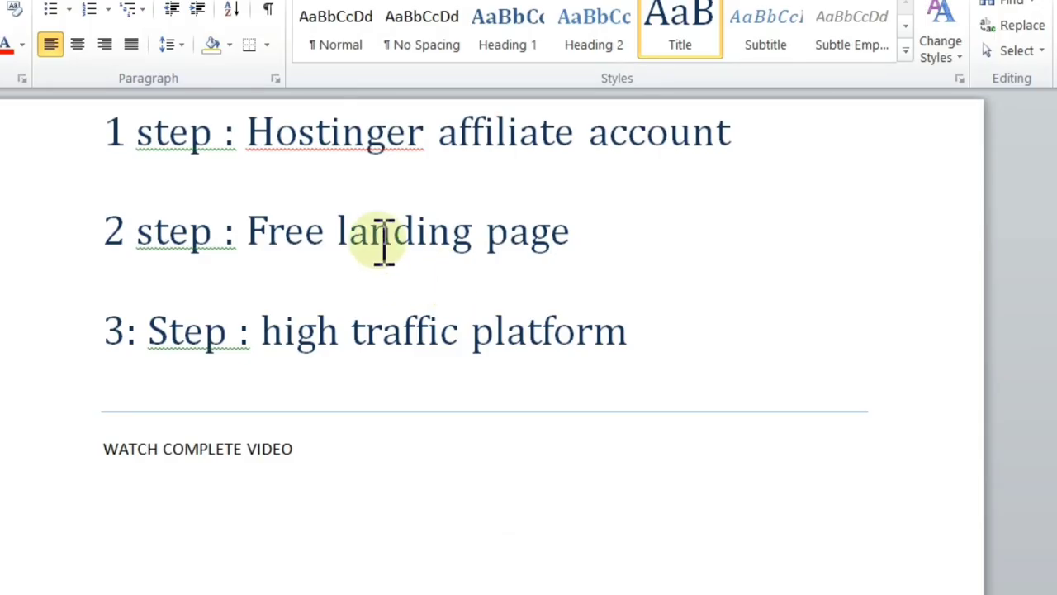
{"action": "left_click_drag", "start_coordinate": [369, 232], "coordinate": [421, 240]}
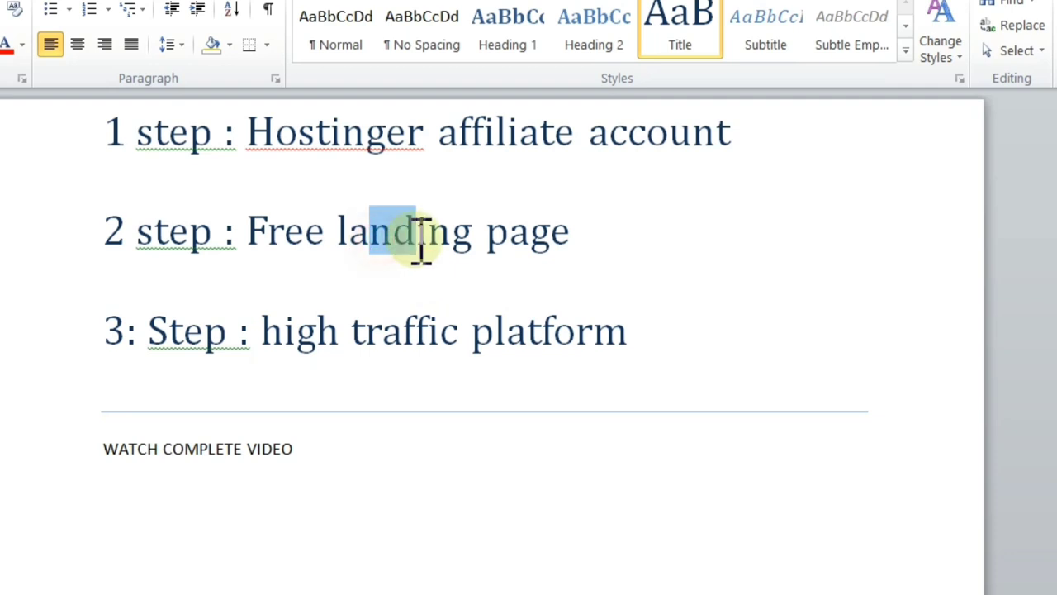
{"action": "left_click", "coordinate": [589, 242]}
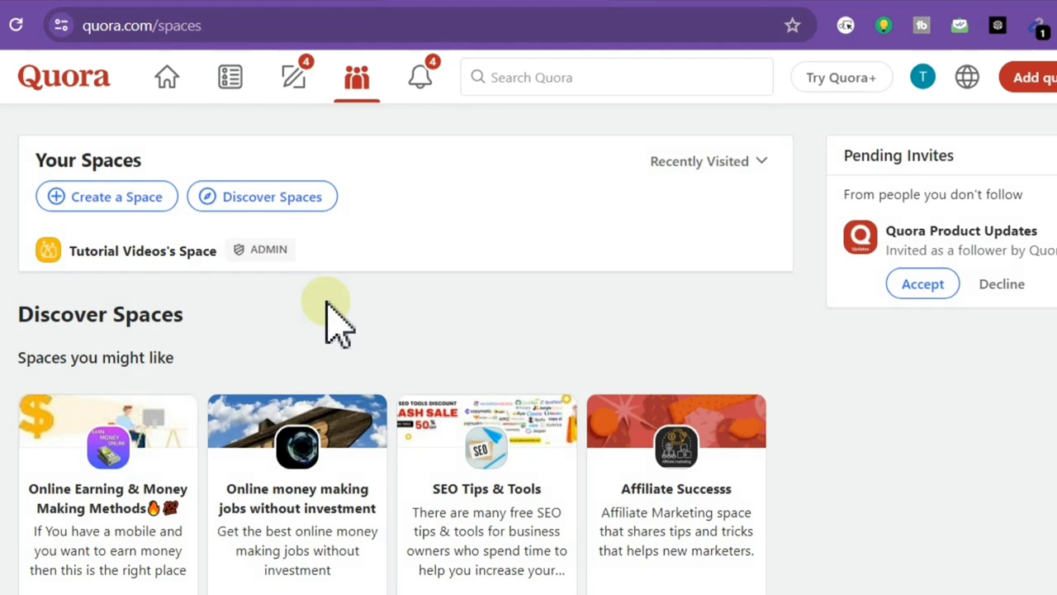
Search Quora for "what is the hosting" and open the suggested question "What is the best WordPress hosting site?".
{"action": "left_click", "coordinate": [543, 78]}
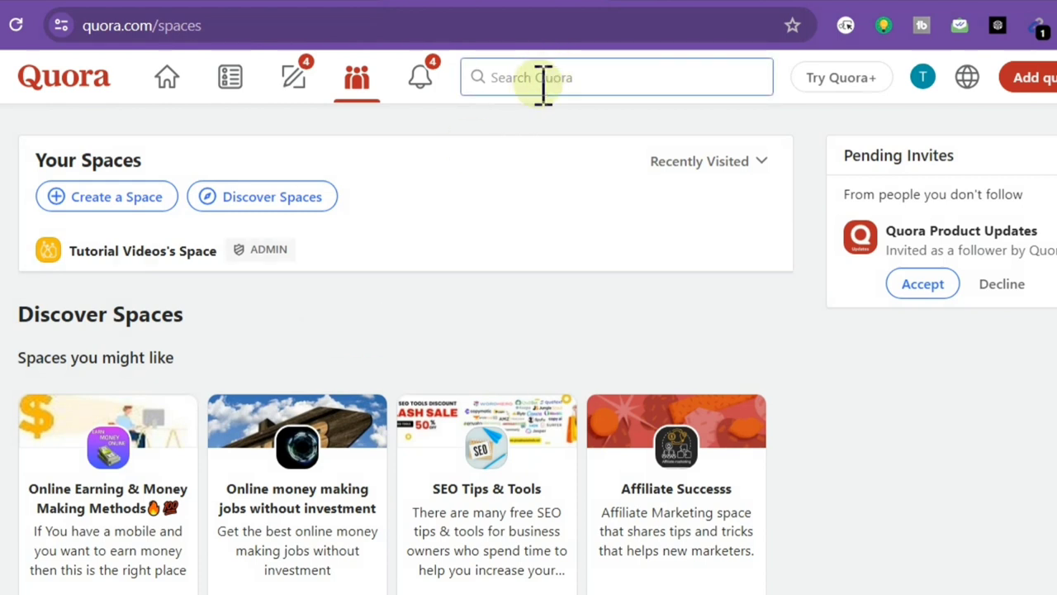
{"action": "left_click", "coordinate": [543, 79]}
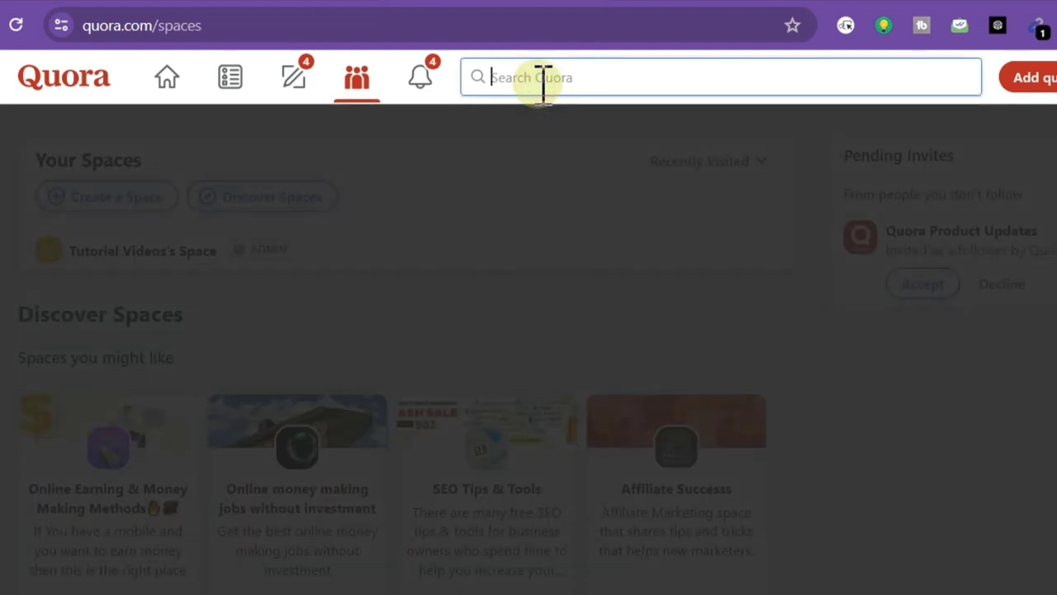
{"action": "type", "text": "what is"}
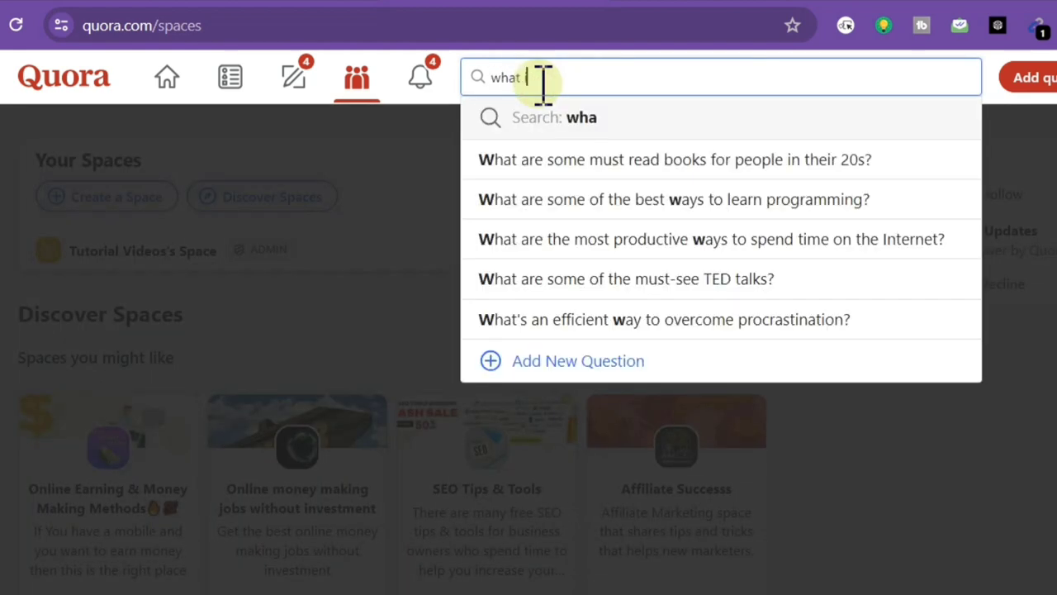
{"action": "type", "text": " th"}
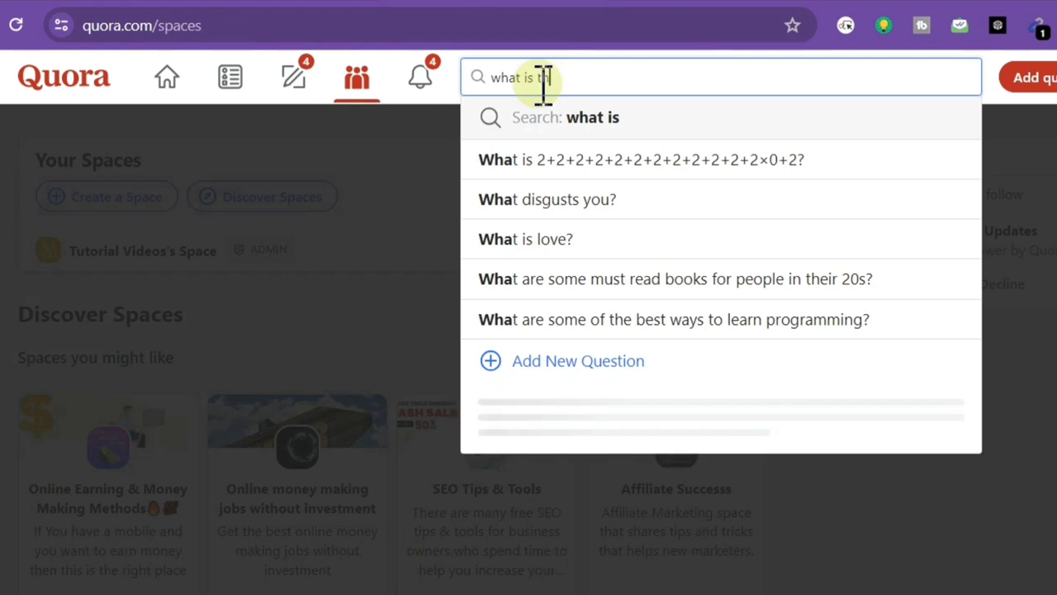
{"action": "type", "text": "e hosy"}
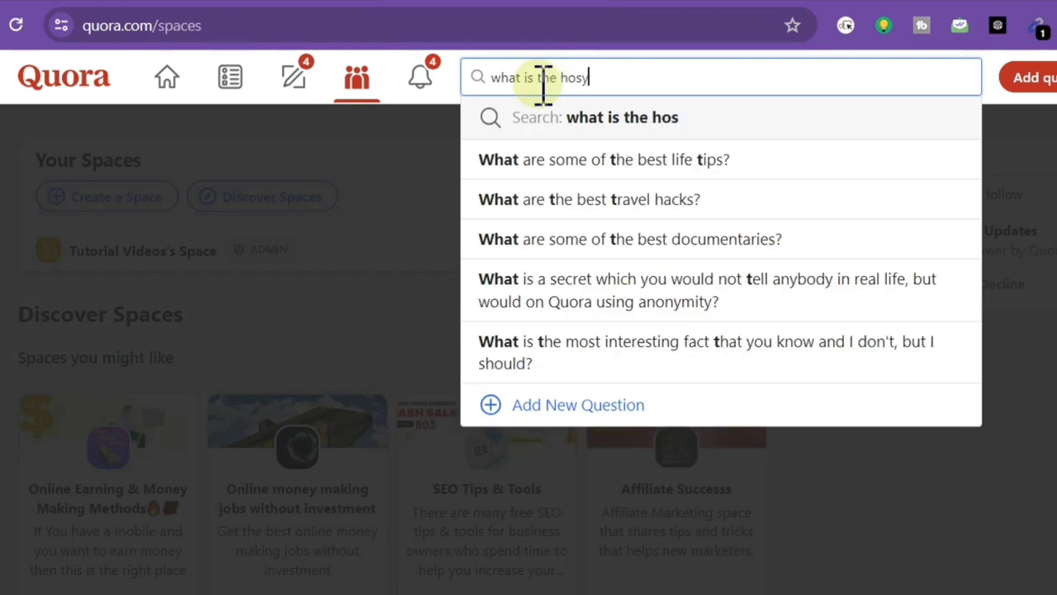
{"action": "key", "text": "BackSpace"}
{"action": "type", "text": "ting"}
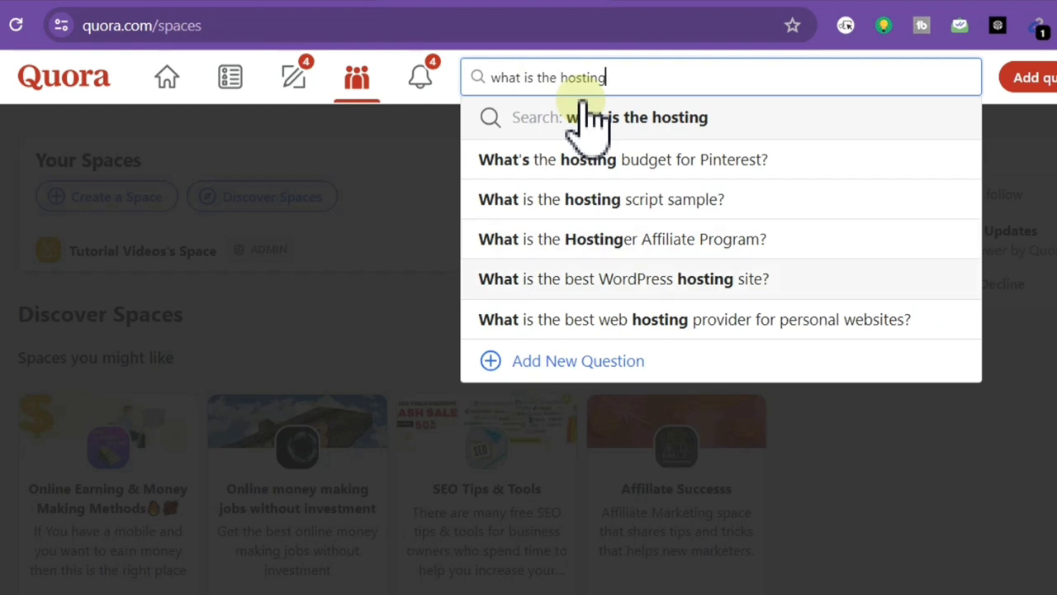
{"action": "left_click", "coordinate": [631, 284]}
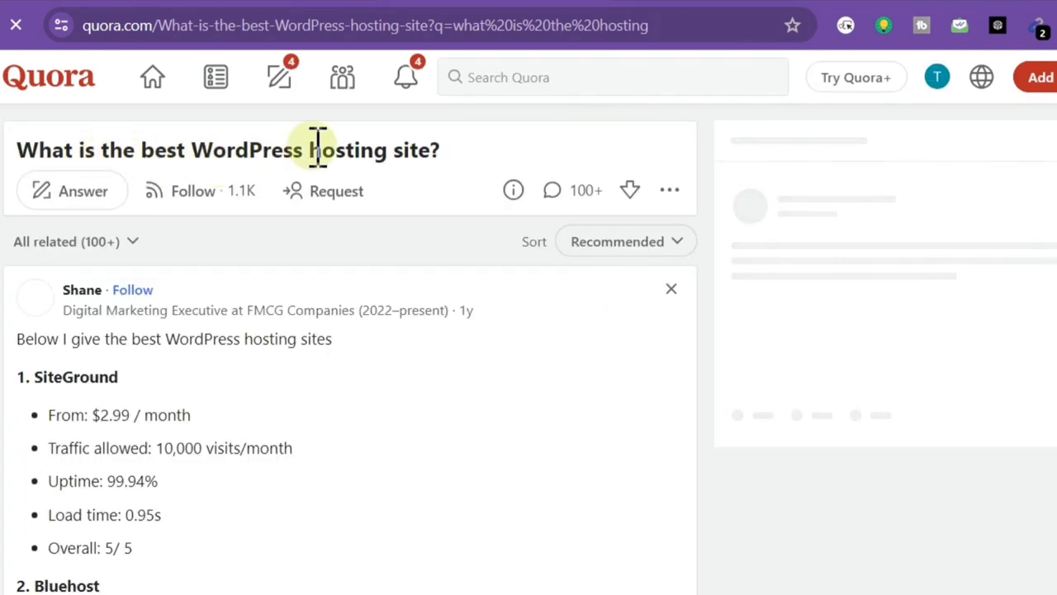
{"action": "left_click", "coordinate": [110, 200]}
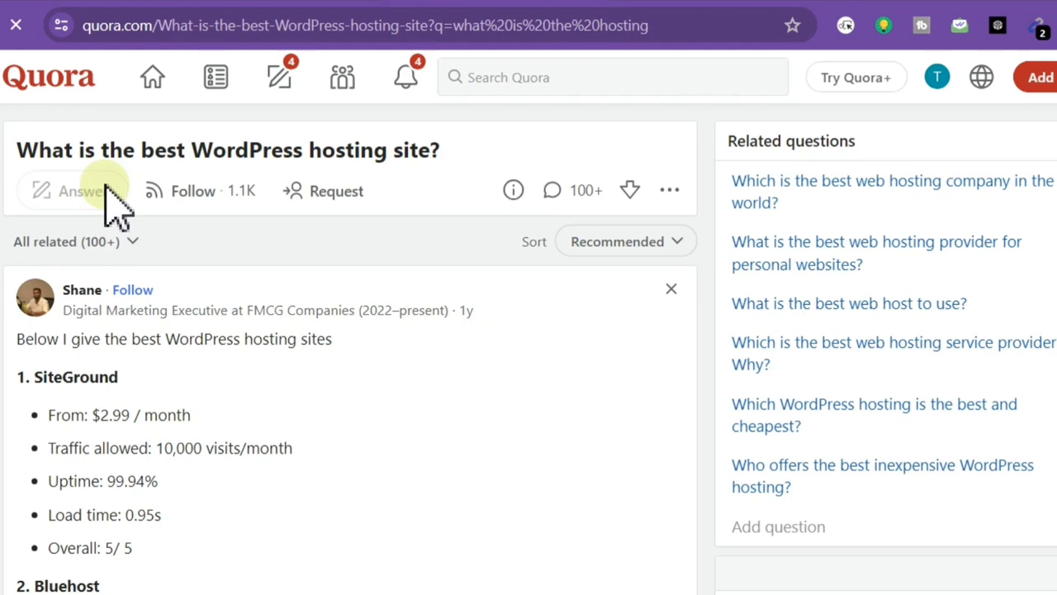
{"action": "left_click", "coordinate": [82, 191]}
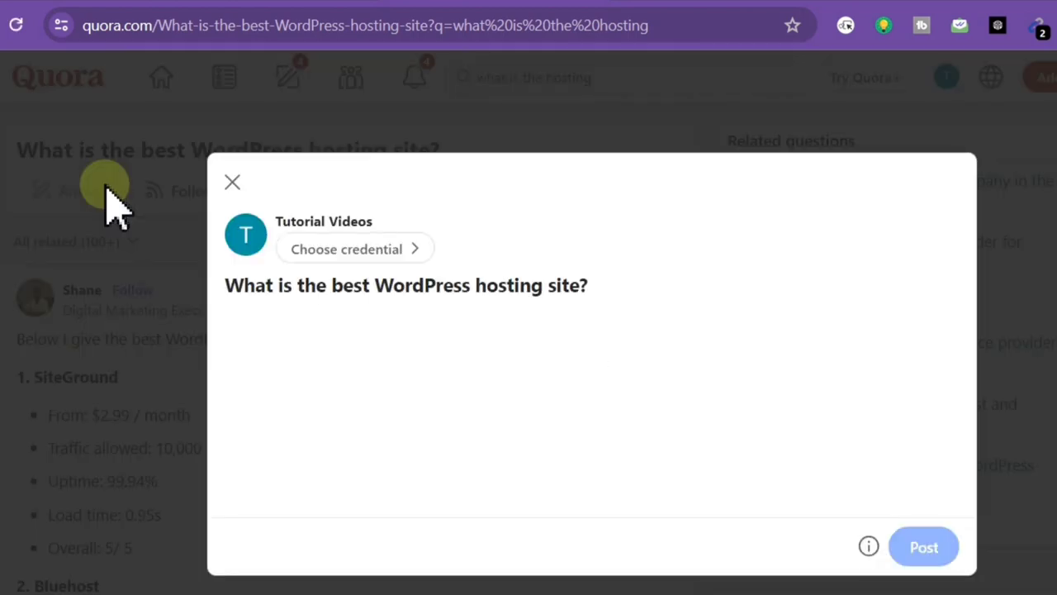
{"action": "left_click", "coordinate": [231, 291]}
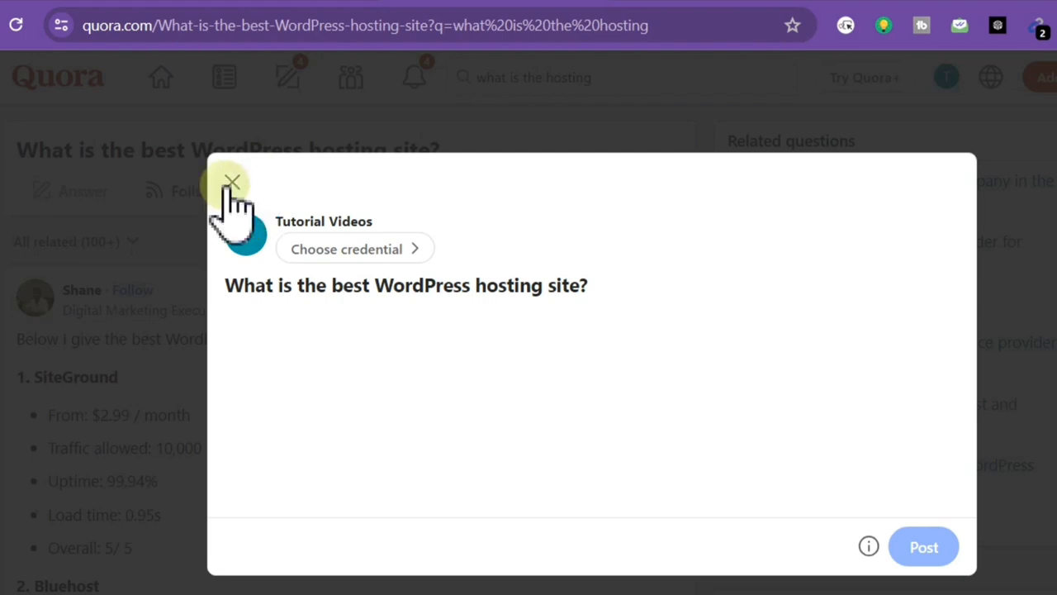
{"action": "left_click", "coordinate": [231, 183]}
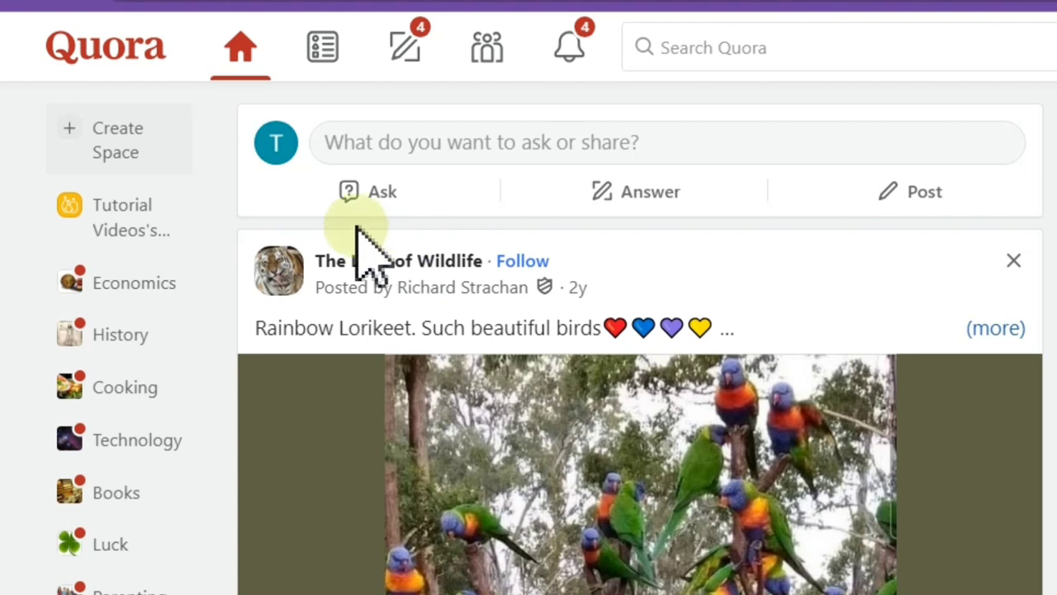
{"action": "left_click", "coordinate": [124, 165]}
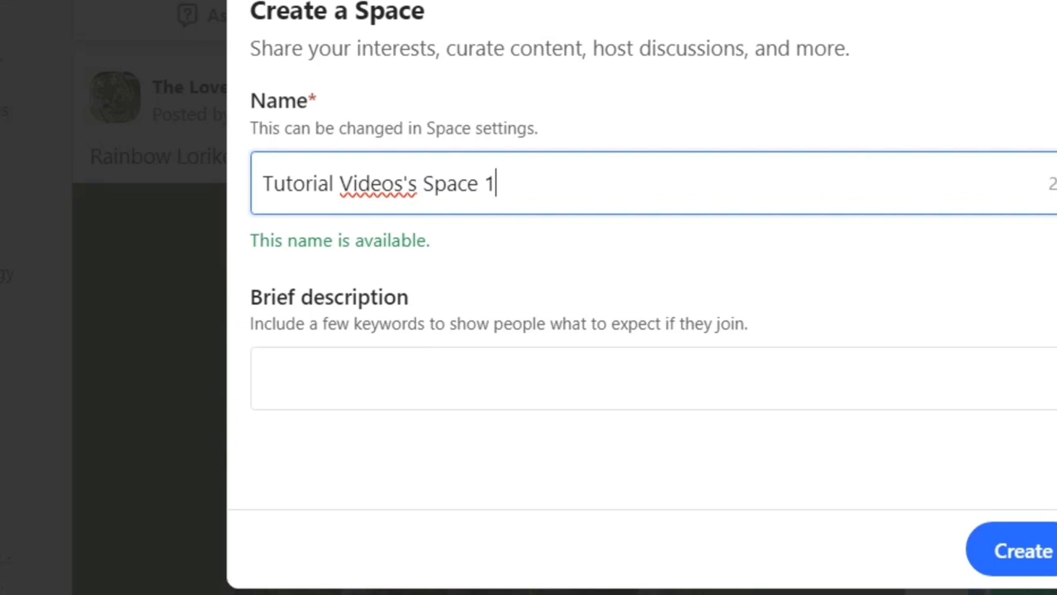
{"action": "left_click", "coordinate": [636, 384]}
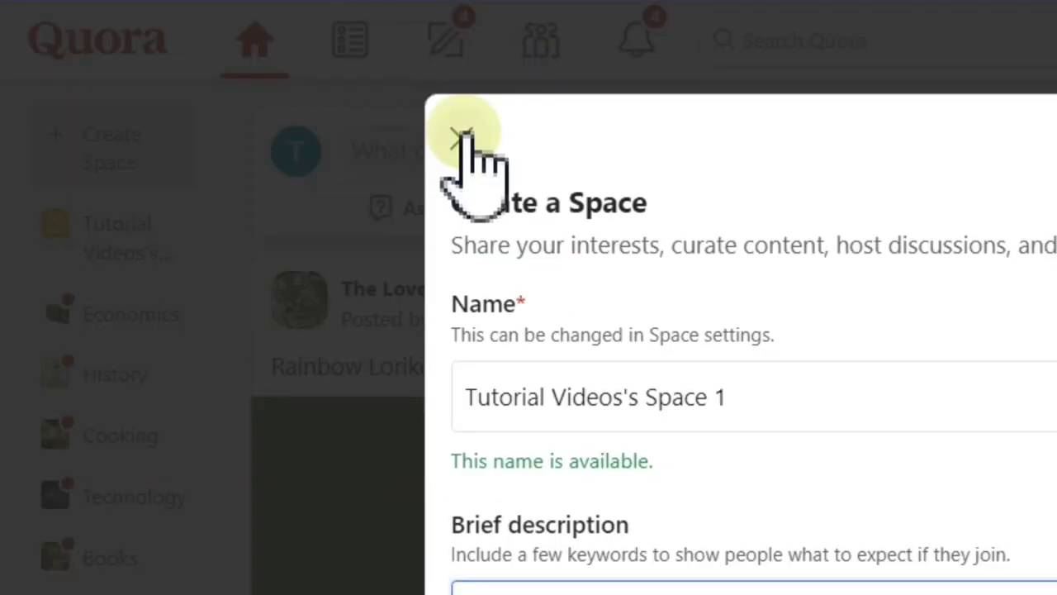
{"action": "left_click", "coordinate": [465, 135]}
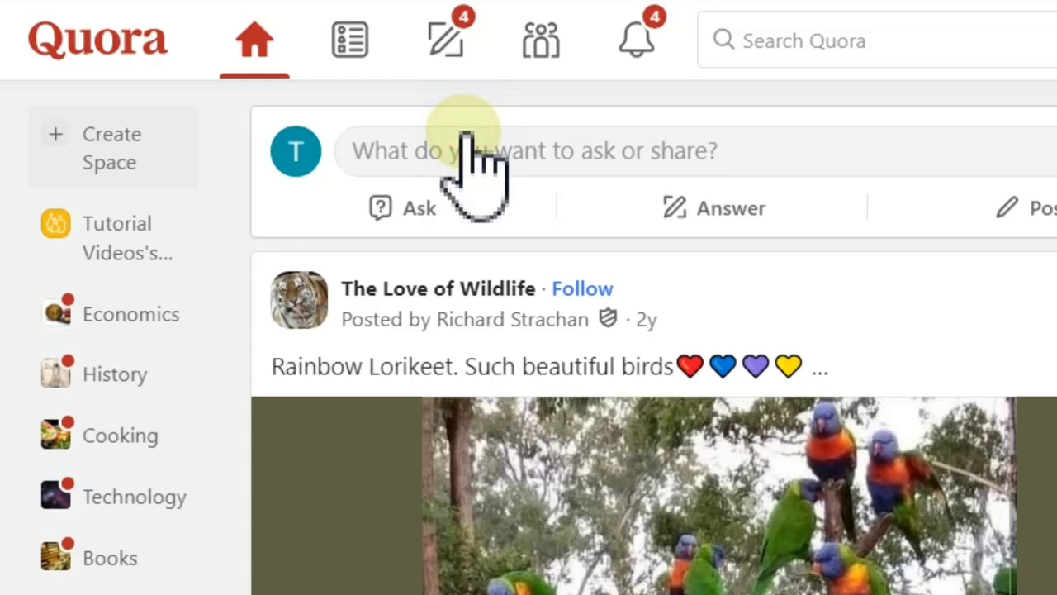
Open Tutorial Videos's Space and start a new post with the text "best hosting".
{"action": "left_click", "coordinate": [101, 264]}
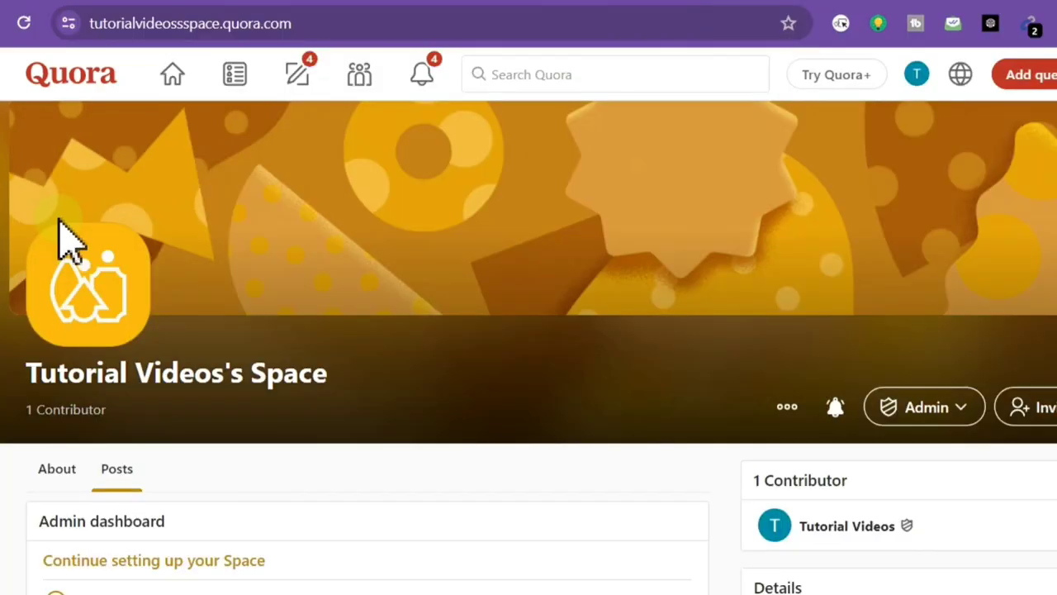
{"action": "scroll", "coordinate": [71, 239], "scroll_direction": "down", "scroll_amount": 5}
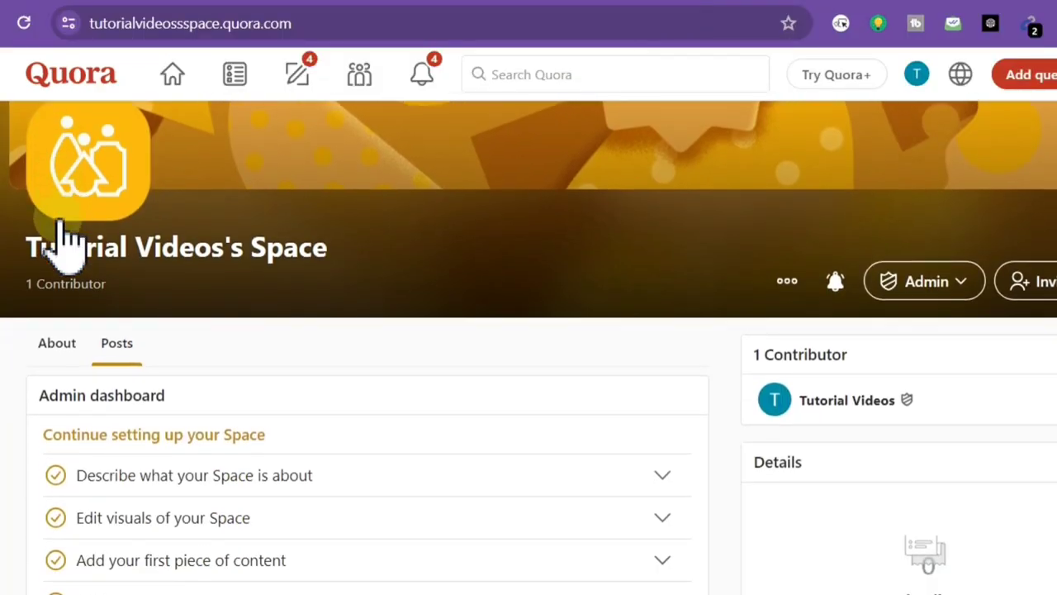
{"action": "scroll", "coordinate": [65, 239], "scroll_direction": "down", "scroll_amount": 2}
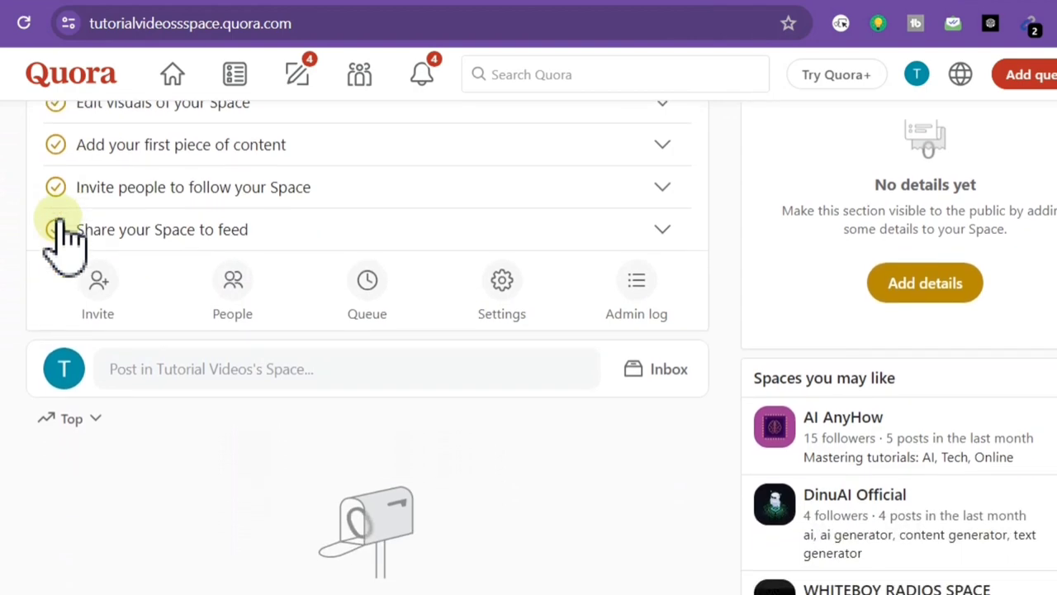
{"action": "left_click", "coordinate": [184, 379]}
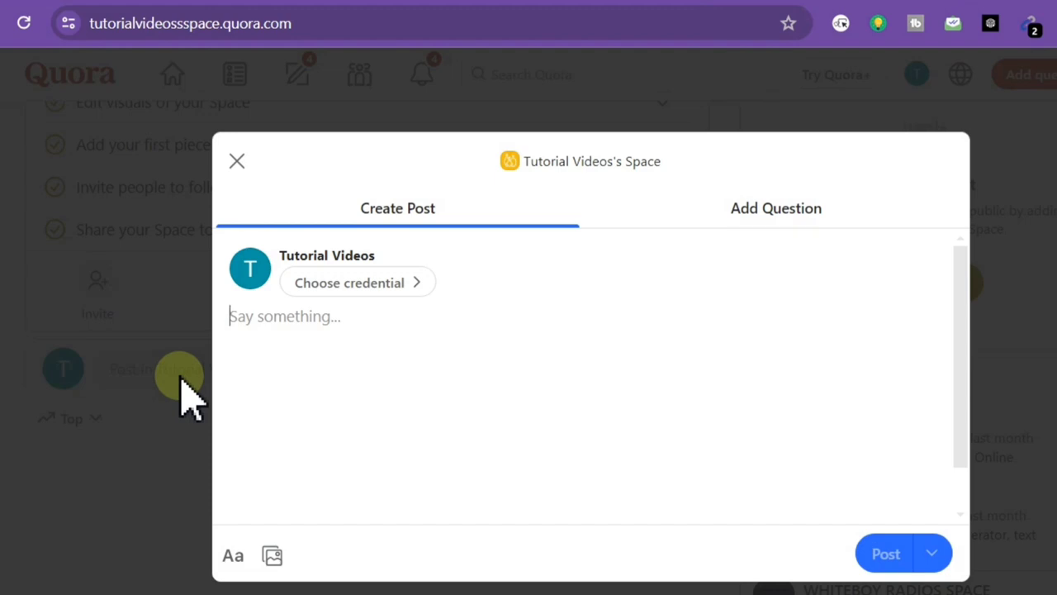
{"action": "type", "text": "bes"}
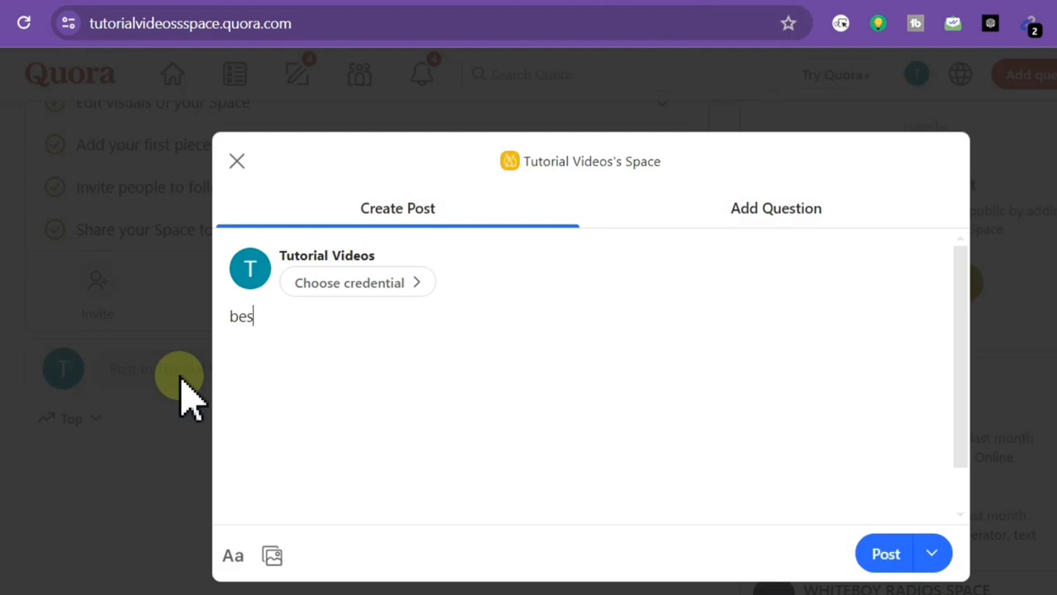
{"action": "type", "text": "t hosting"}
Switch to the published Google Sites page and copy its full web address.
{"action": "left_click", "coordinate": [241, 3]}
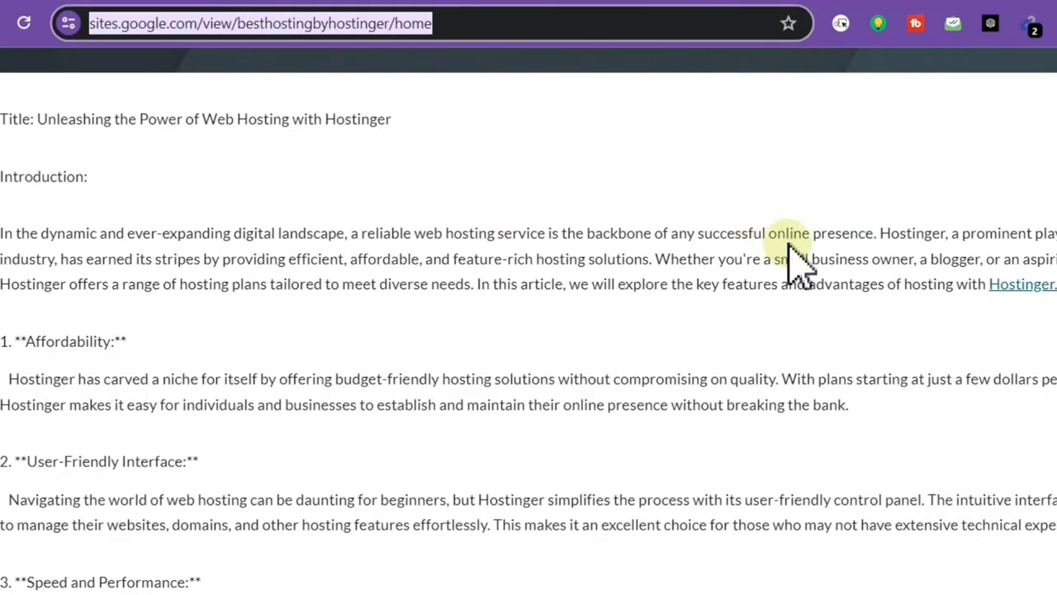
{"action": "key", "text": "End"}
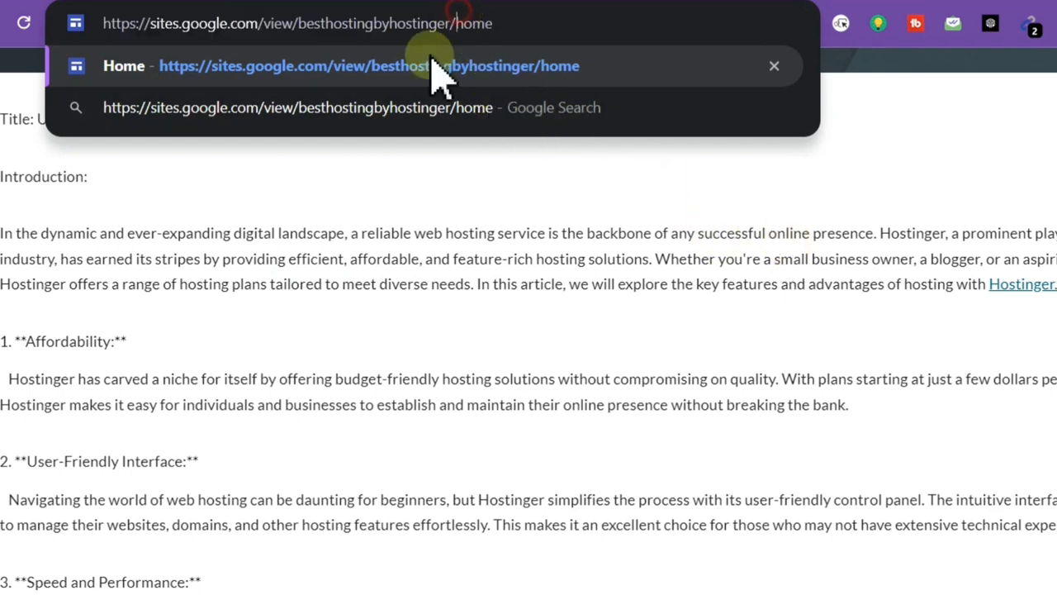
{"action": "left_click", "coordinate": [455, 23]}
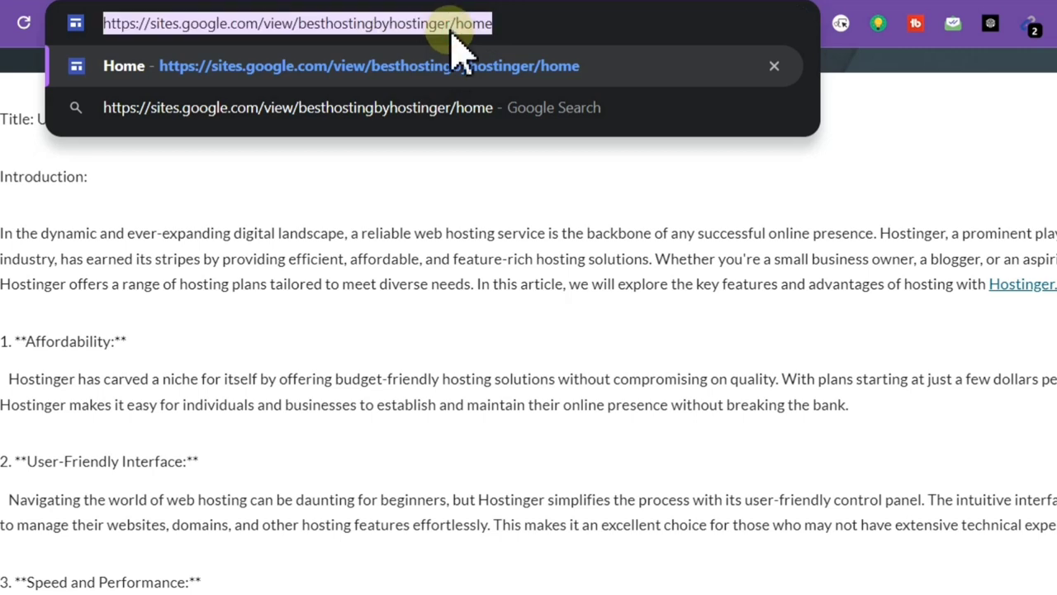
{"action": "right_click", "coordinate": [453, 35]}
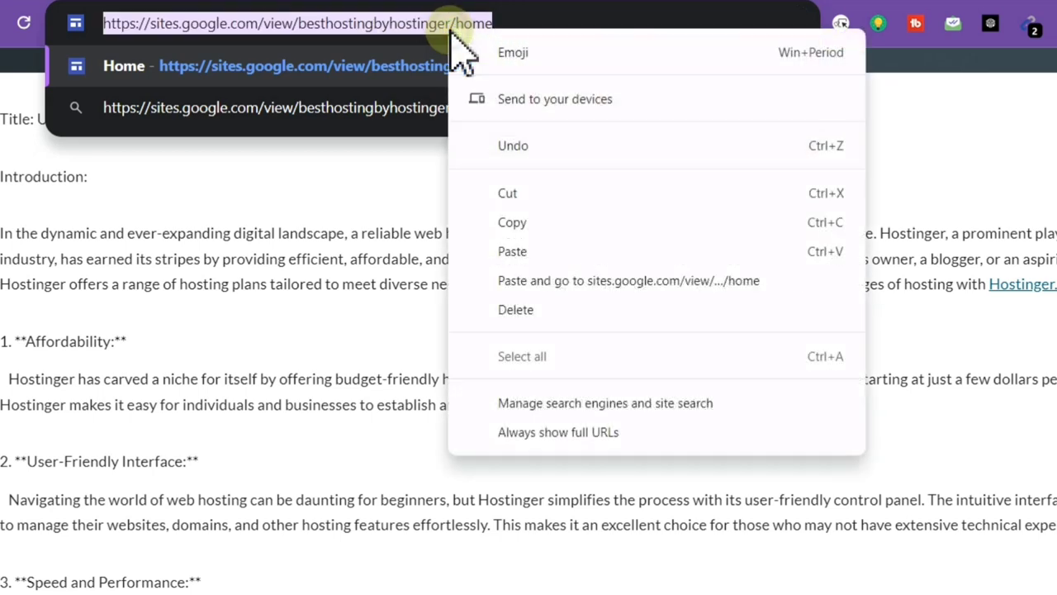
{"action": "left_click", "coordinate": [580, 222]}
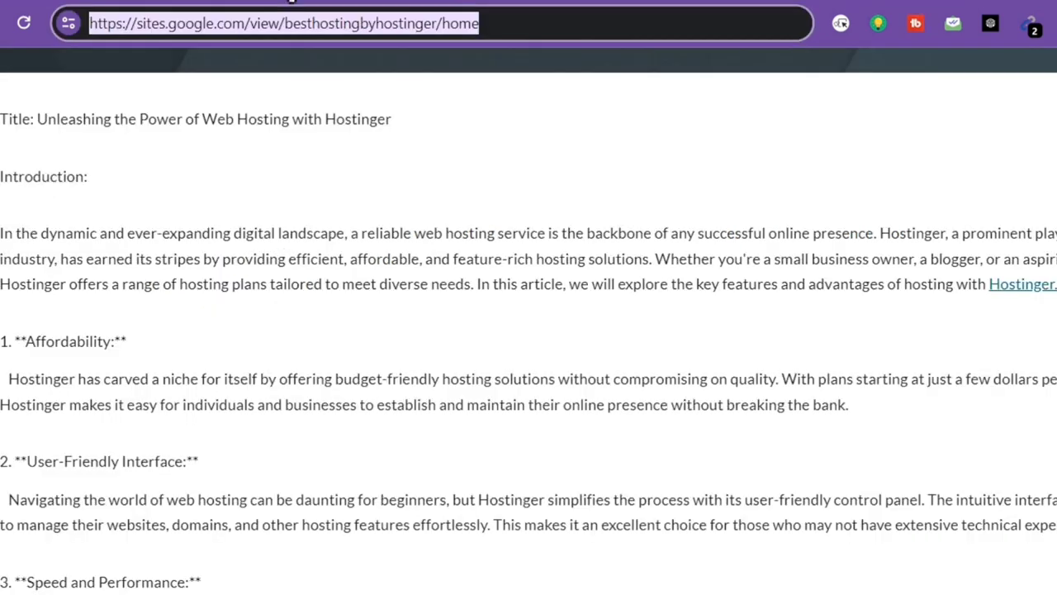
Copy the introduction paragraph from the published Google Sites page and paste it after "best hosting" in the Quora post.
{"action": "left_click", "coordinate": [54, 229]}
{"action": "triple_click", "coordinate": [50, 225]}
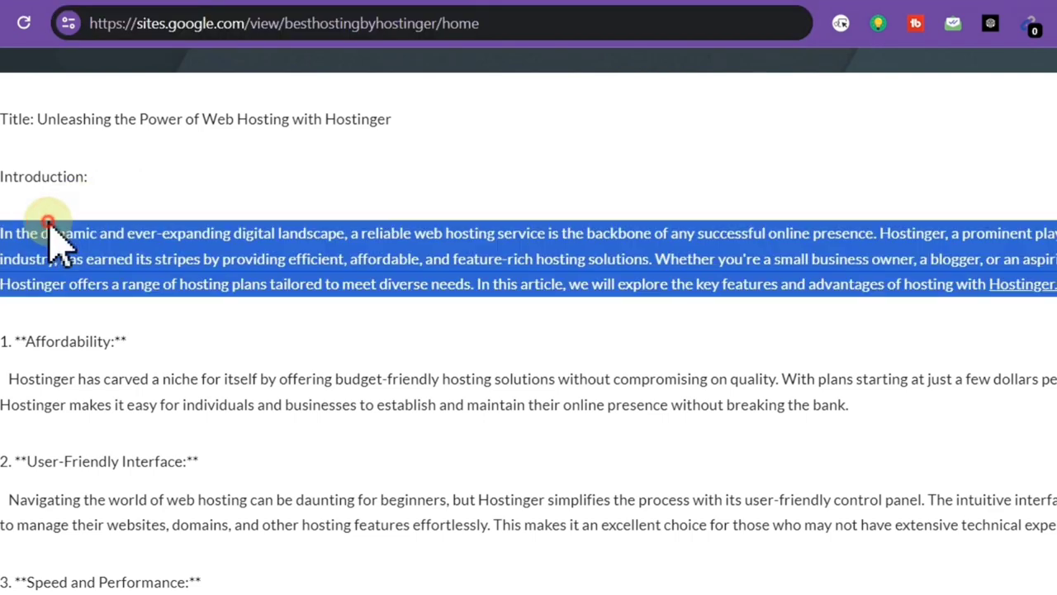
{"action": "right_click", "coordinate": [48, 223]}
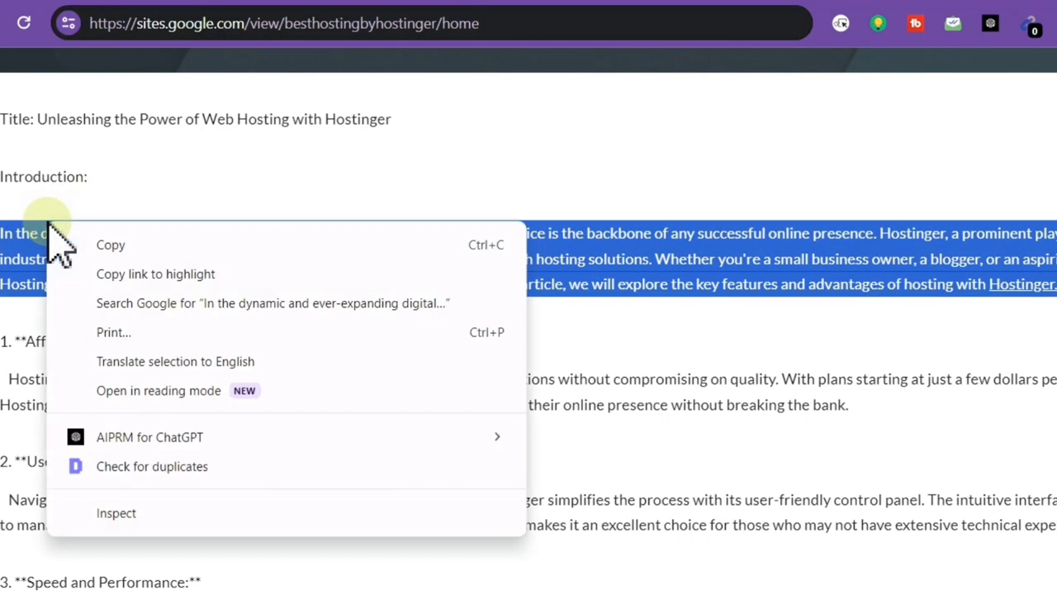
{"action": "left_click", "coordinate": [165, 245]}
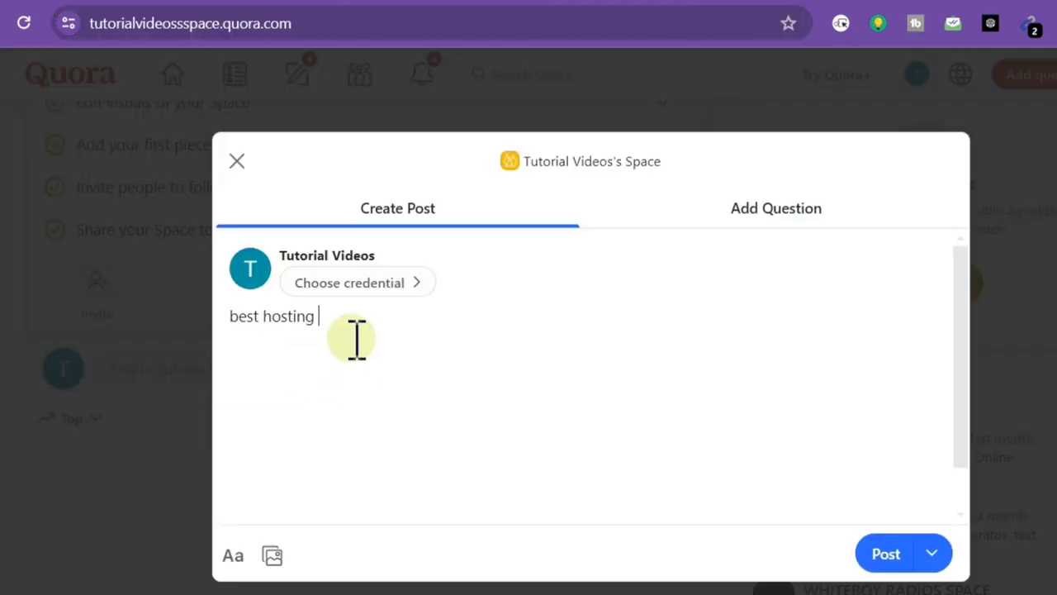
{"action": "right_click", "coordinate": [356, 338]}
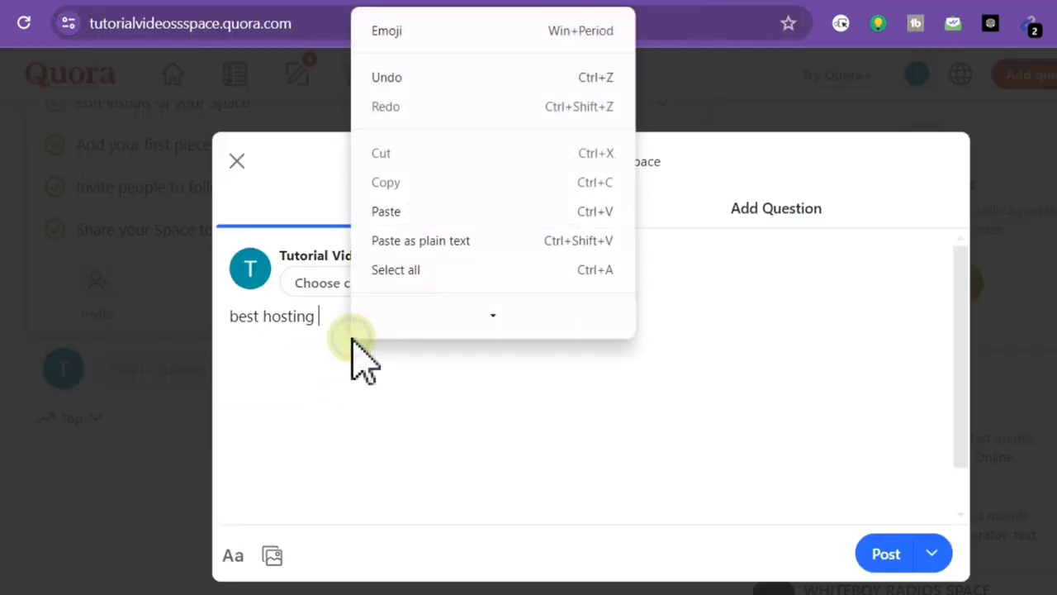
{"action": "left_click", "coordinate": [461, 219]}
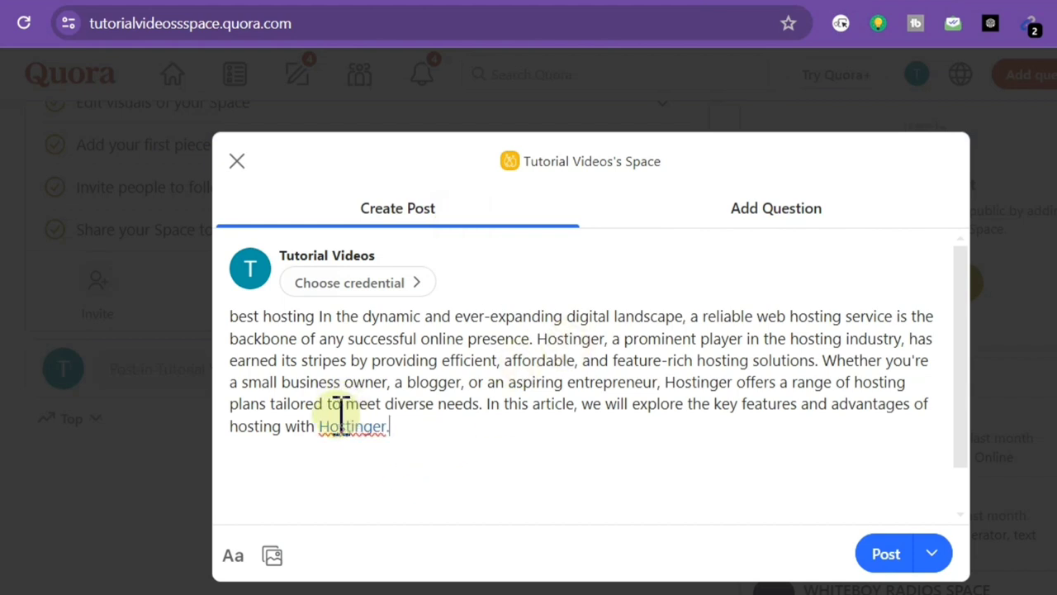
Delete the linked word "Hostinger." from the end of the post text.
{"action": "key", "text": "BackSpace"}
{"action": "key", "text": "BackSpace"}
{"action": "key", "text": "BackSpace"}
{"action": "key", "text": "BackSpace"}
{"action": "key", "text": "BackSpace"}
{"action": "key", "text": "BackSpace"}
{"action": "key", "text": "BackSpace"}
{"action": "key", "text": "BackSpace"}
{"action": "key", "text": "BackSpace"}
{"action": "key", "text": "BackSpace"}
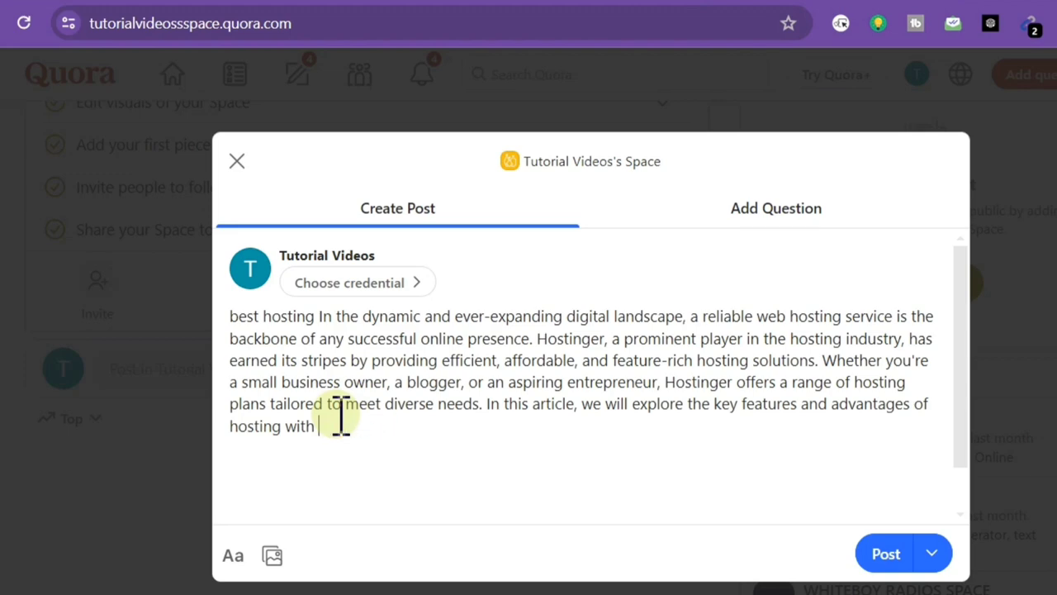
Copy the address of the published Google Sites page and return to the Quora post draft.
{"action": "left_click", "coordinate": [256, 6]}
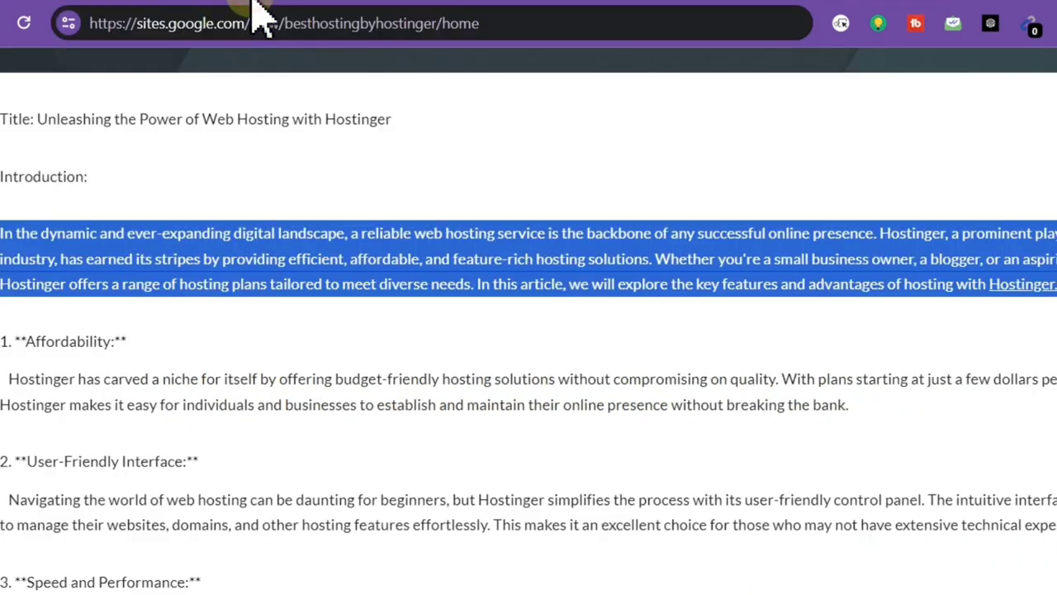
{"action": "left_click", "coordinate": [248, 25]}
{"action": "right_click", "coordinate": [246, 23]}
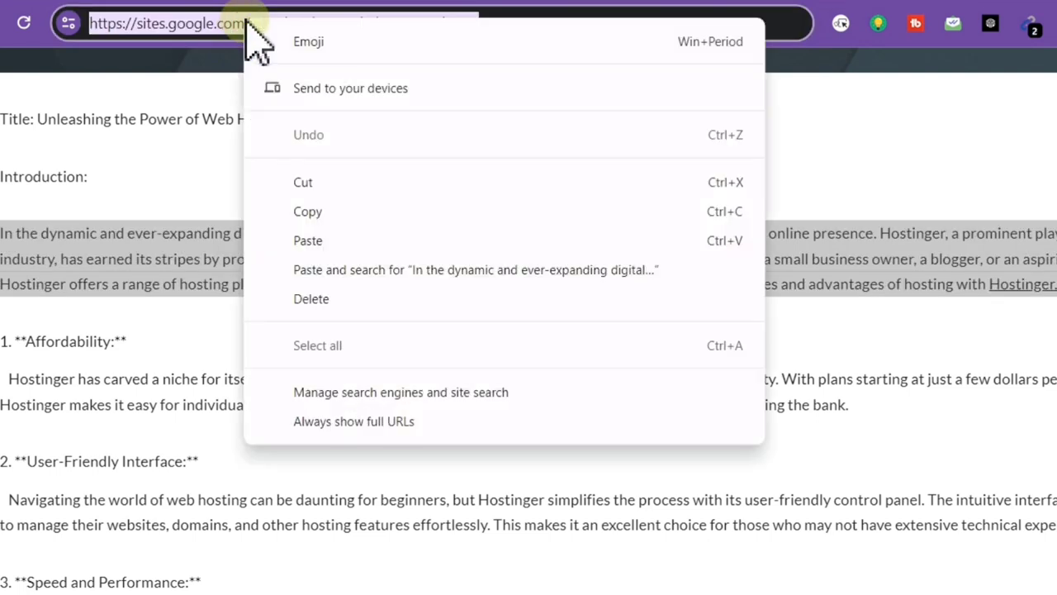
{"action": "left_click", "coordinate": [346, 224]}
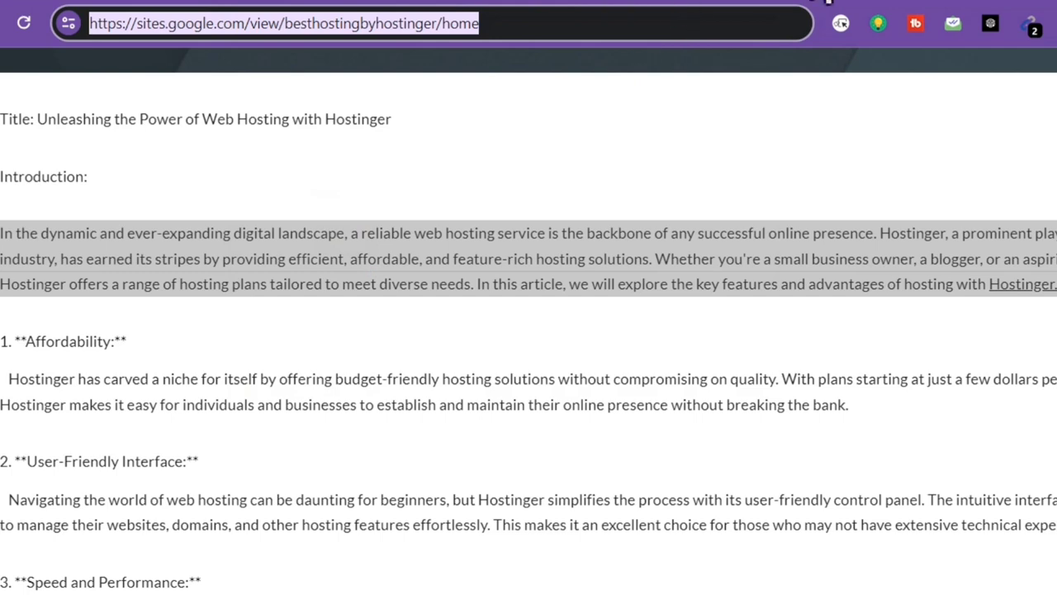
{"action": "left_click", "coordinate": [829, 1]}
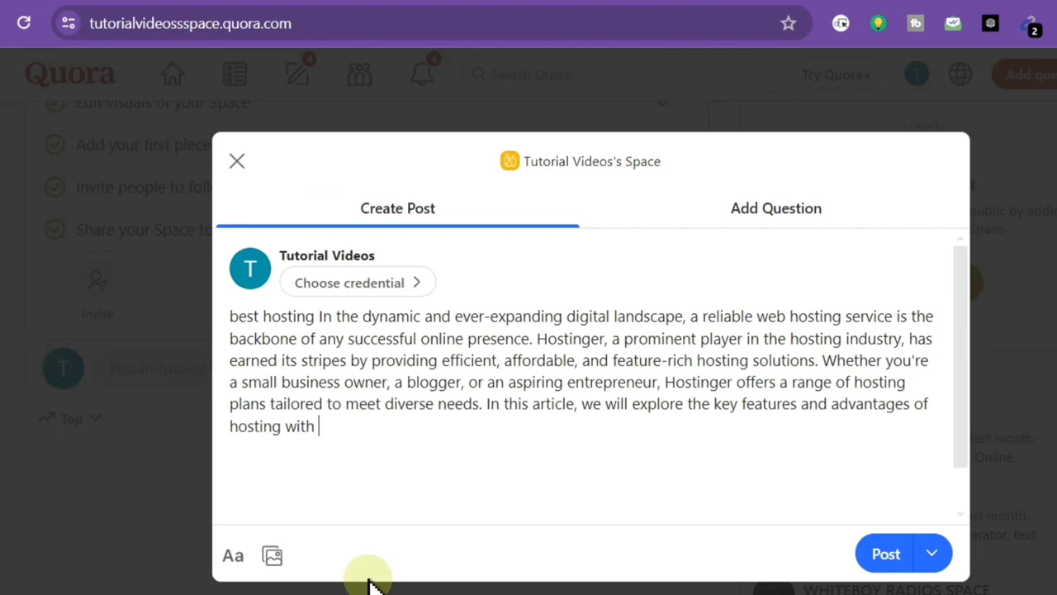
{"action": "key", "text": "ctrl+a"}
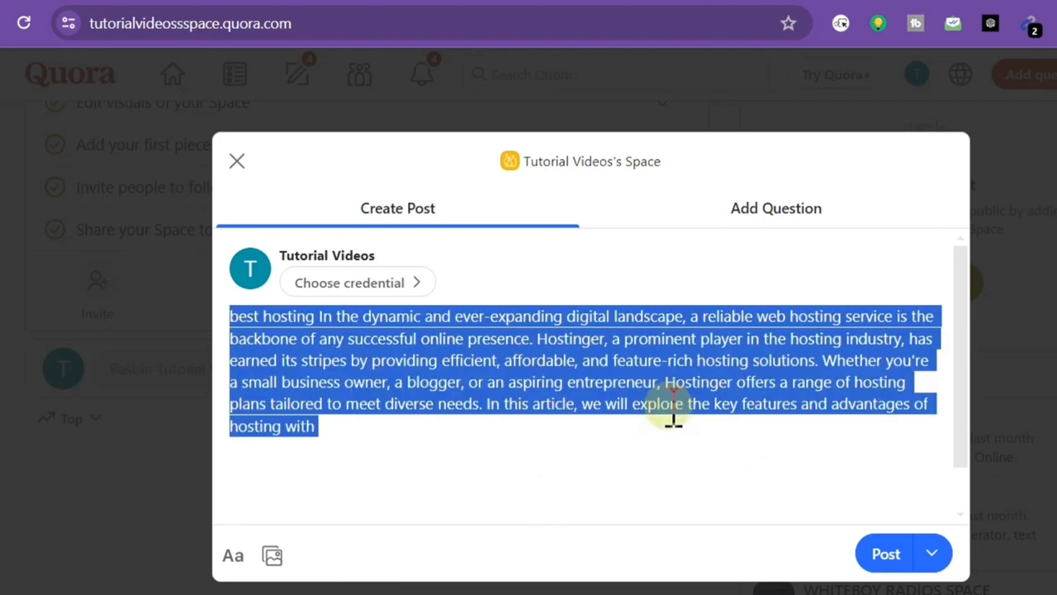
{"action": "left_click", "coordinate": [674, 404]}
{"action": "left_click_drag", "start_coordinate": [604, 403], "coordinate": [850, 405]}
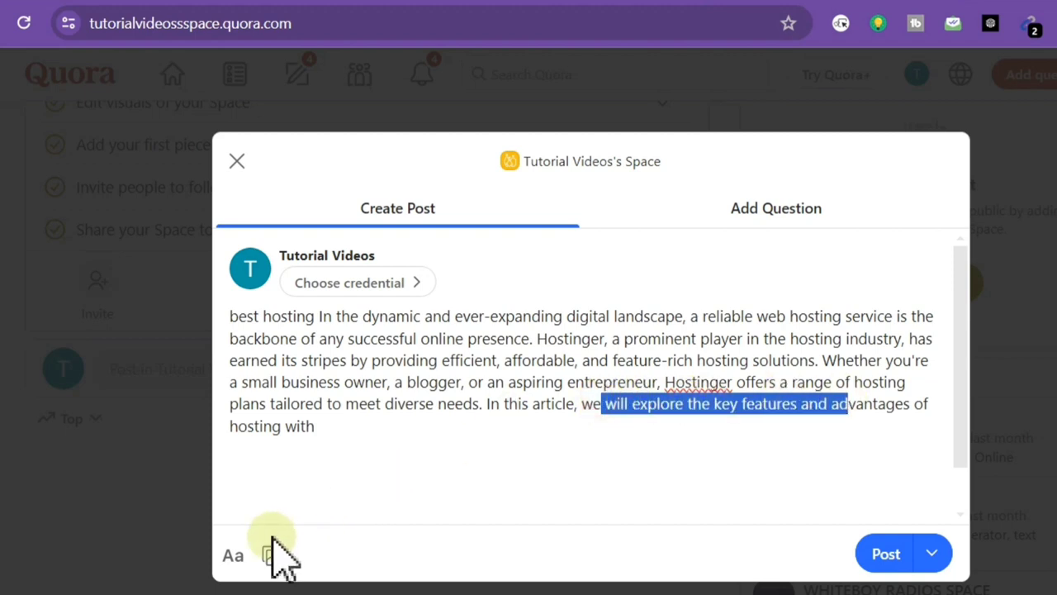
{"action": "left_click", "coordinate": [233, 554]}
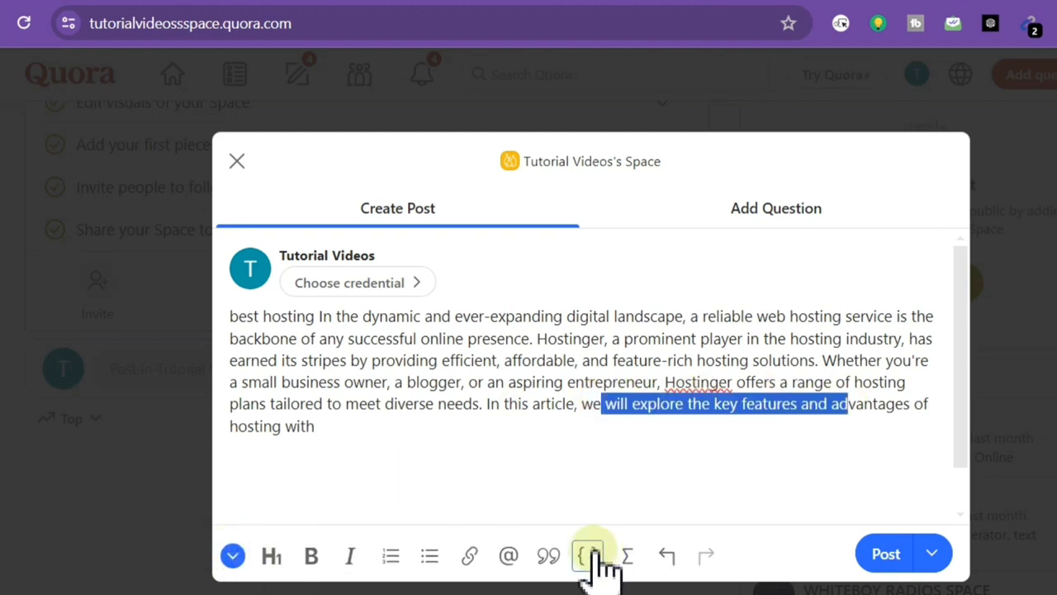
{"action": "left_click", "coordinate": [466, 558]}
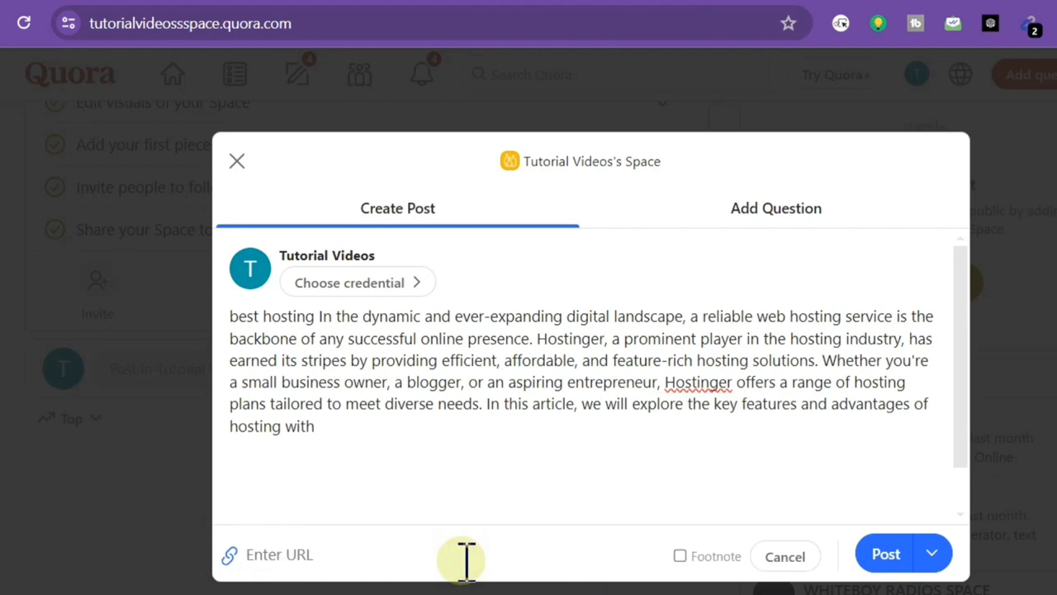
{"action": "right_click", "coordinate": [466, 559]}
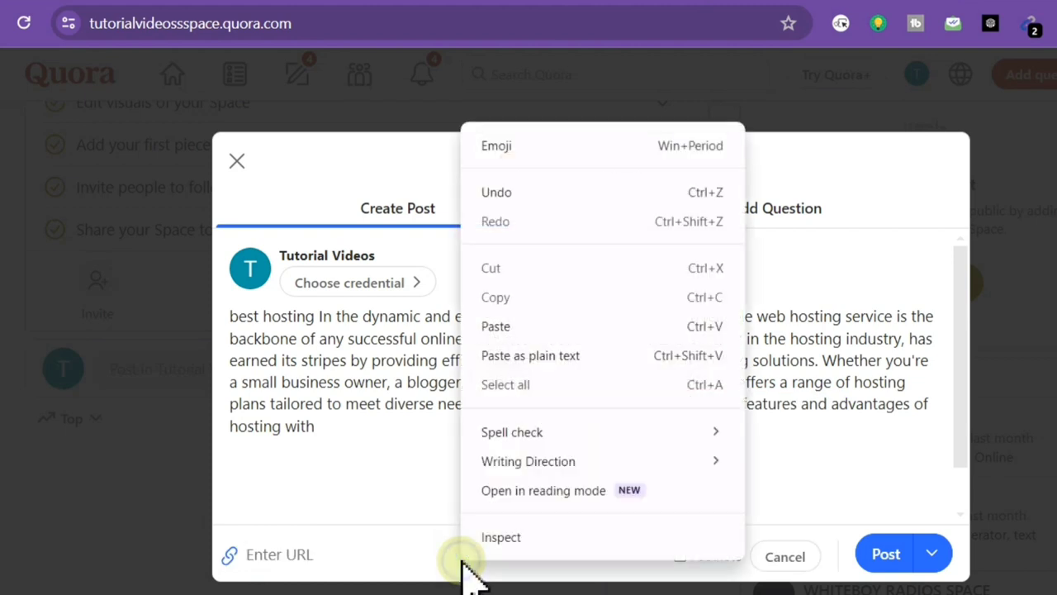
{"action": "left_click", "coordinate": [551, 342]}
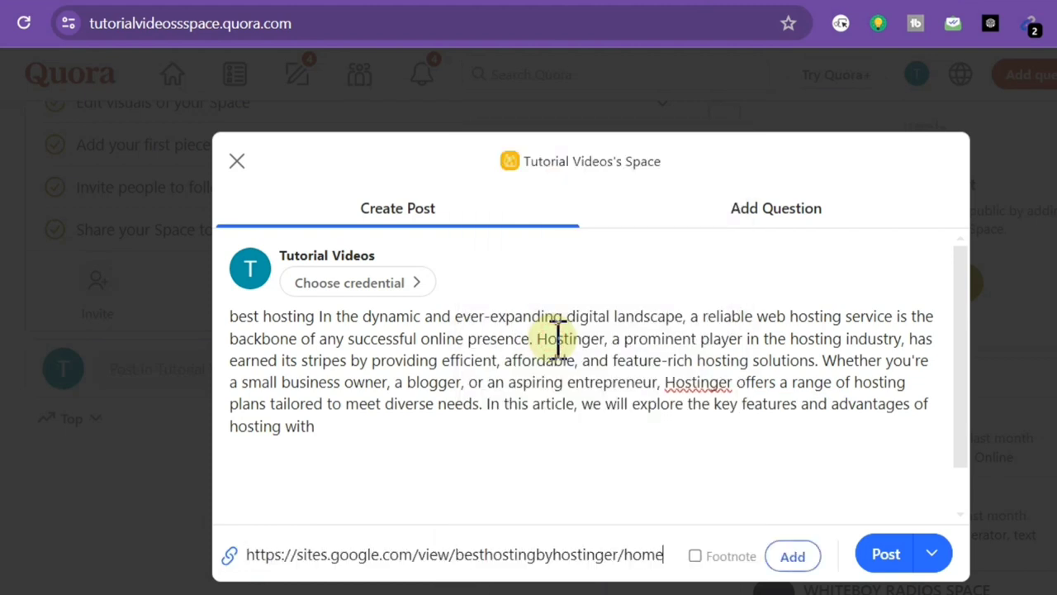
{"action": "left_click", "coordinate": [791, 556]}
{"action": "left_click", "coordinate": [689, 468]}
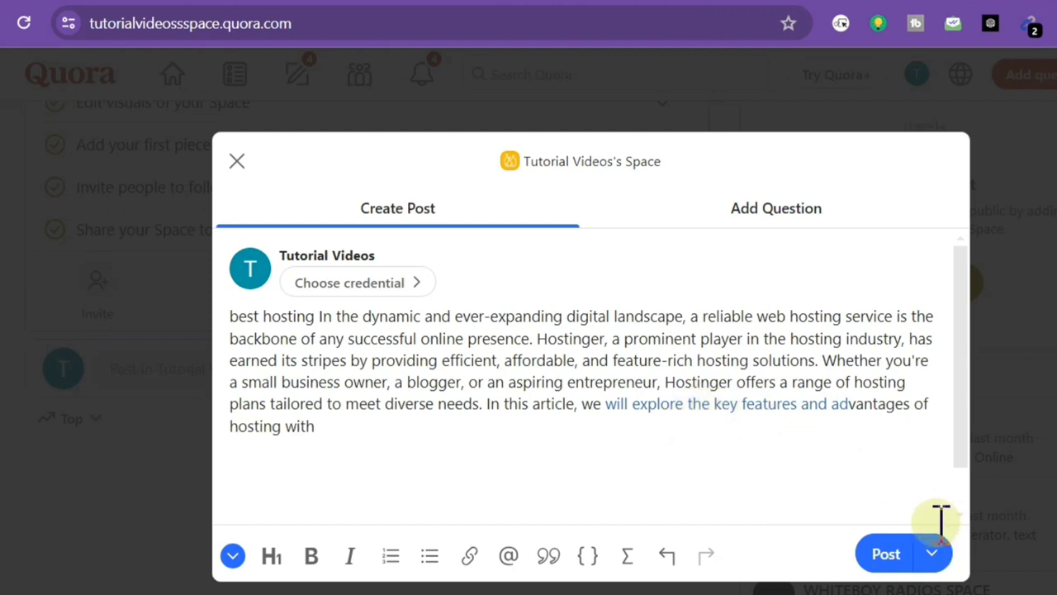
{"action": "left_click", "coordinate": [908, 552]}
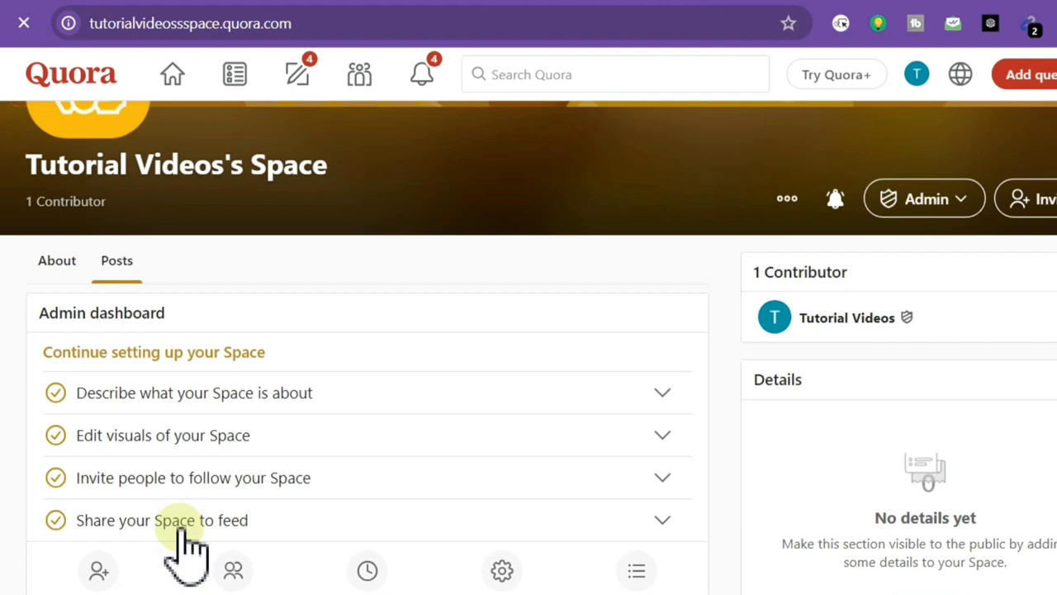
{"action": "scroll", "coordinate": [185, 545], "scroll_direction": "up", "scroll_amount": 3}
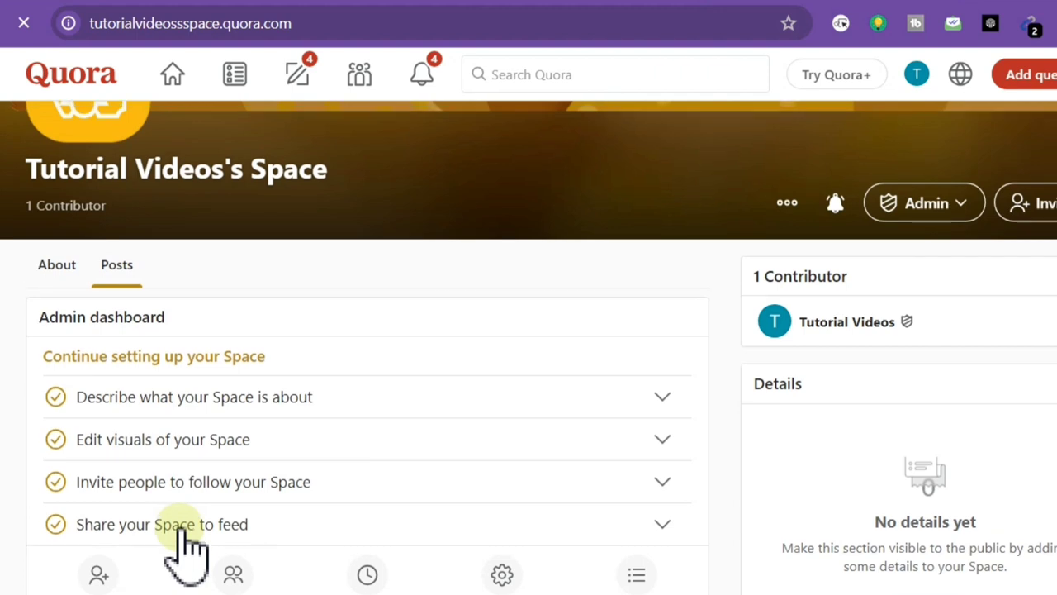